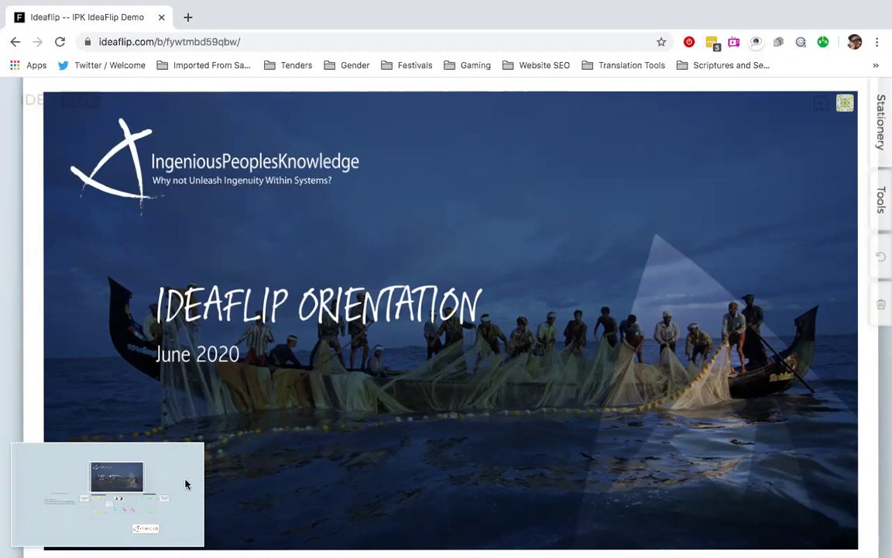
# Zoom out from the title slide and pan until the whole orientation board, including 'What will be covered?', is visible.
pyautogui.click(124, 485)
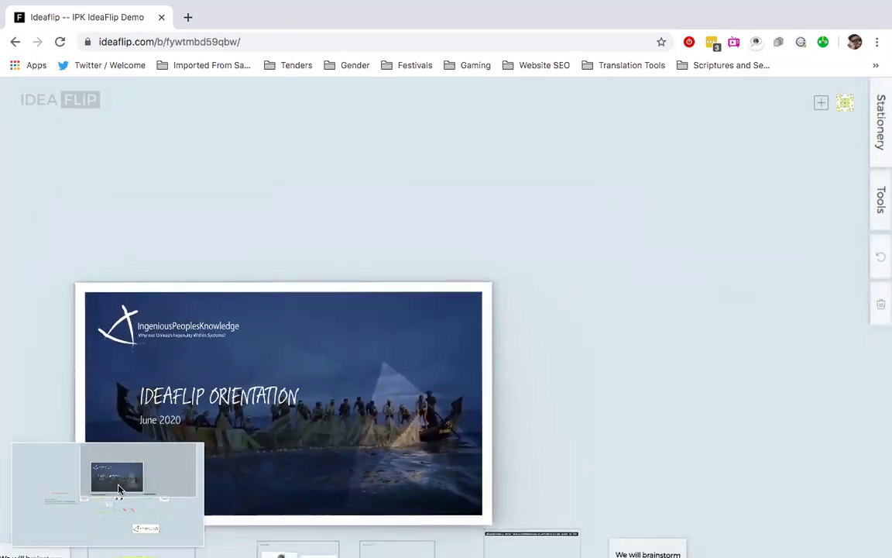
pyautogui.moveTo(118, 489); pyautogui.dragTo(112, 509)
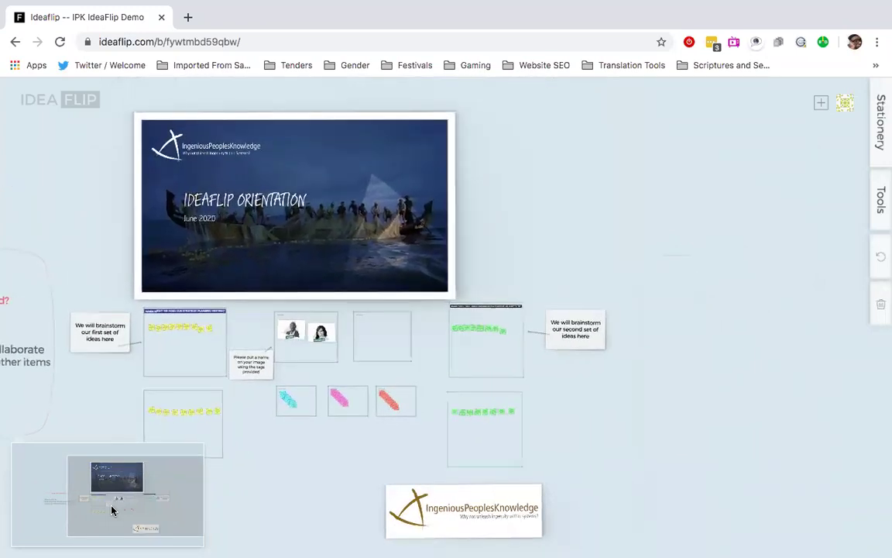
pyautogui.moveTo(111, 510); pyautogui.dragTo(89, 513)
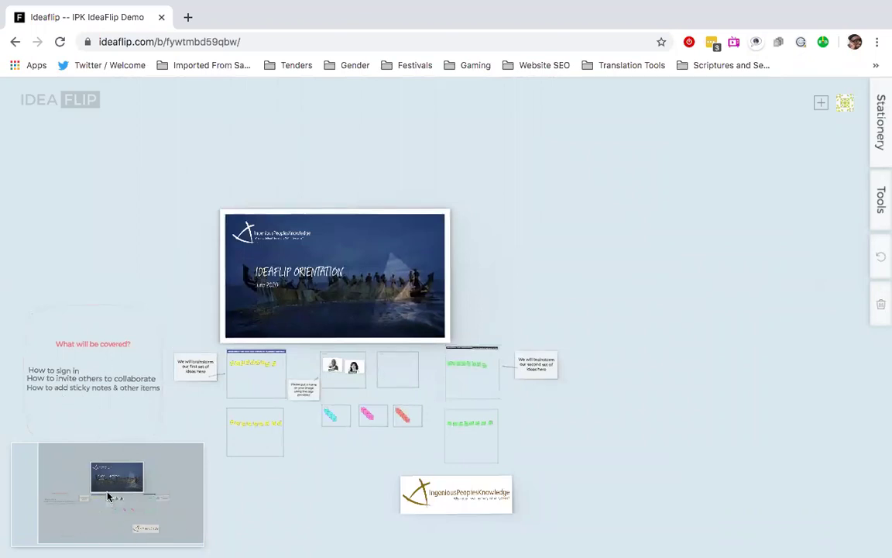
pyautogui.scroll(-2, 109, 497)
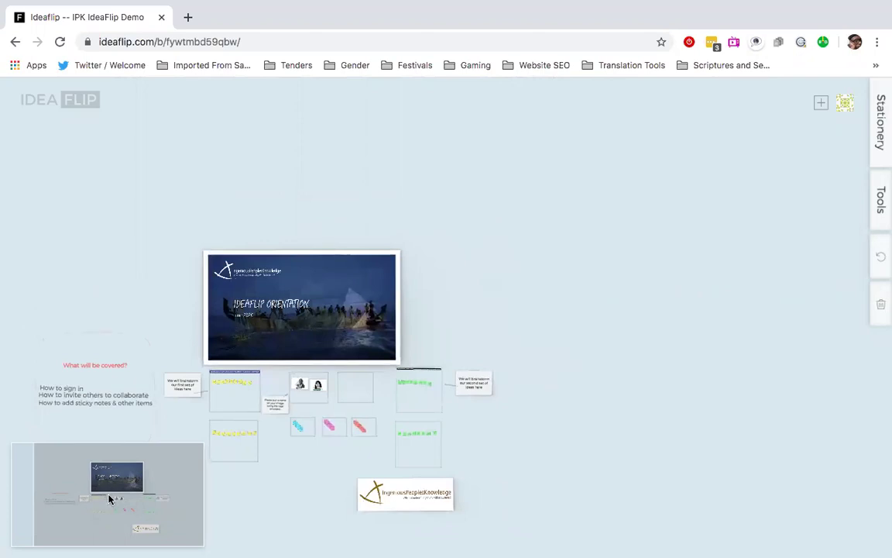
pyautogui.scroll(-3, 109, 499)
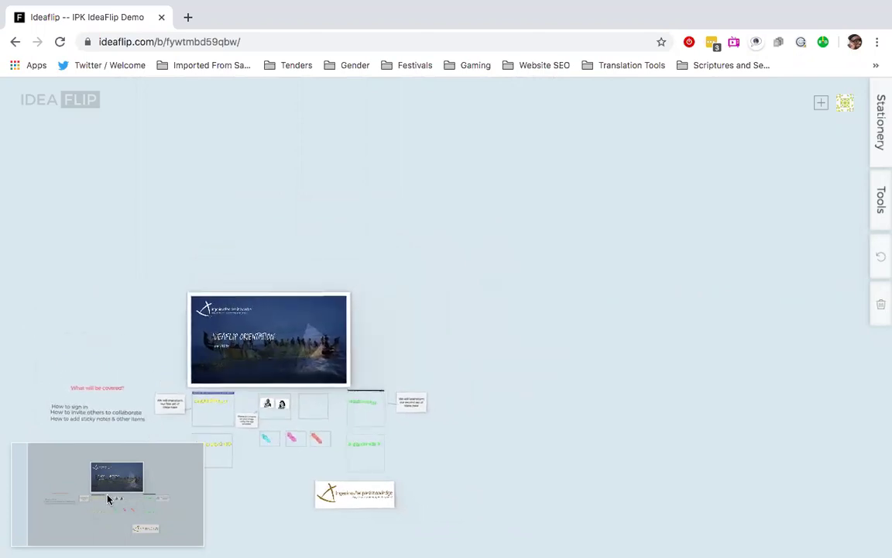
pyautogui.moveTo(109, 500); pyautogui.dragTo(99, 501)
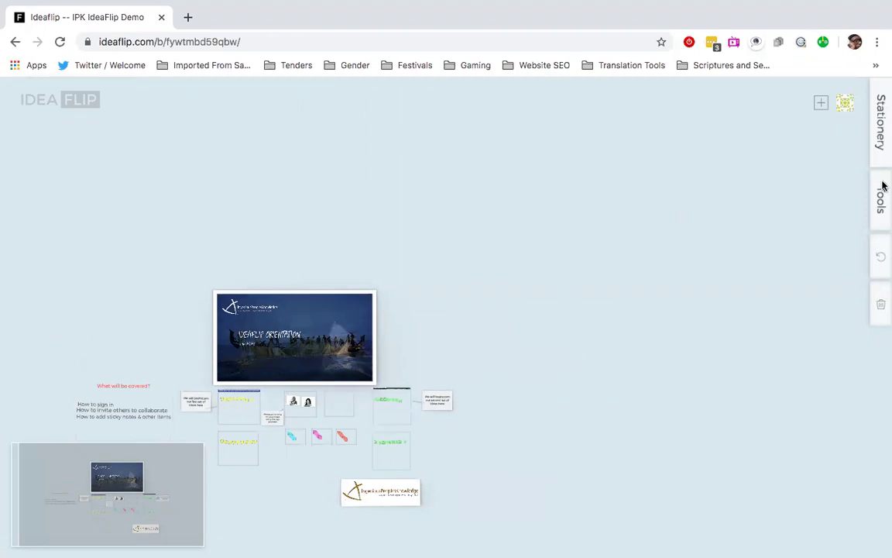
# Show the Stuff to Add sticky notes, shapes and tags beside the board, zoomed back in on the title slide.
pyautogui.click(882, 91)
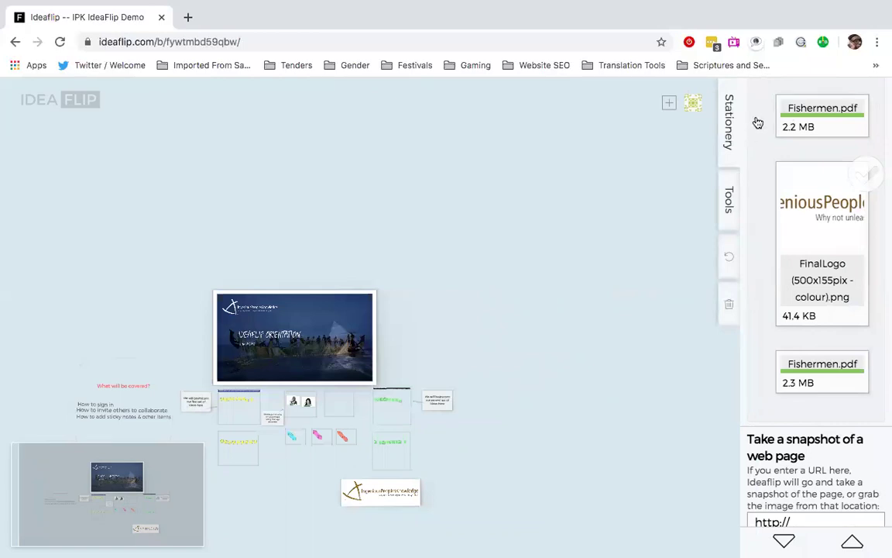
pyautogui.scroll(10, 756, 171)
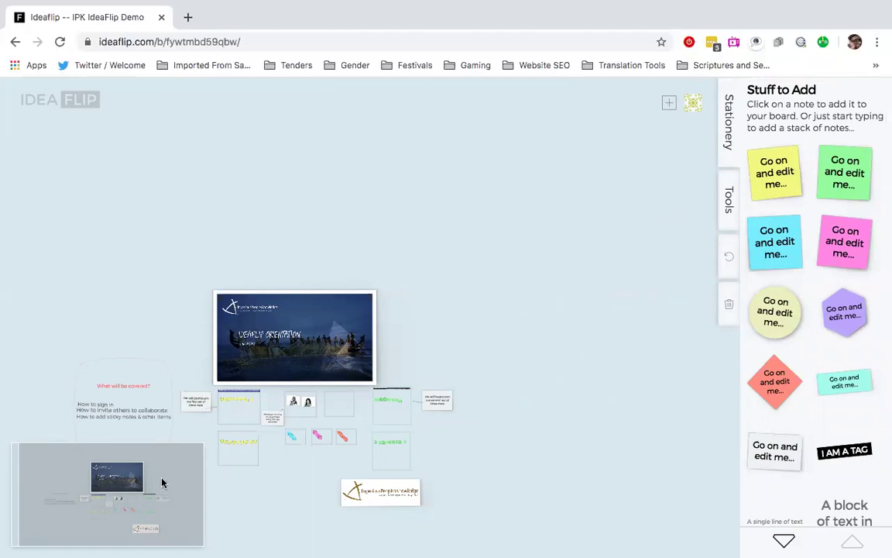
pyautogui.scroll(-3, 151, 483)
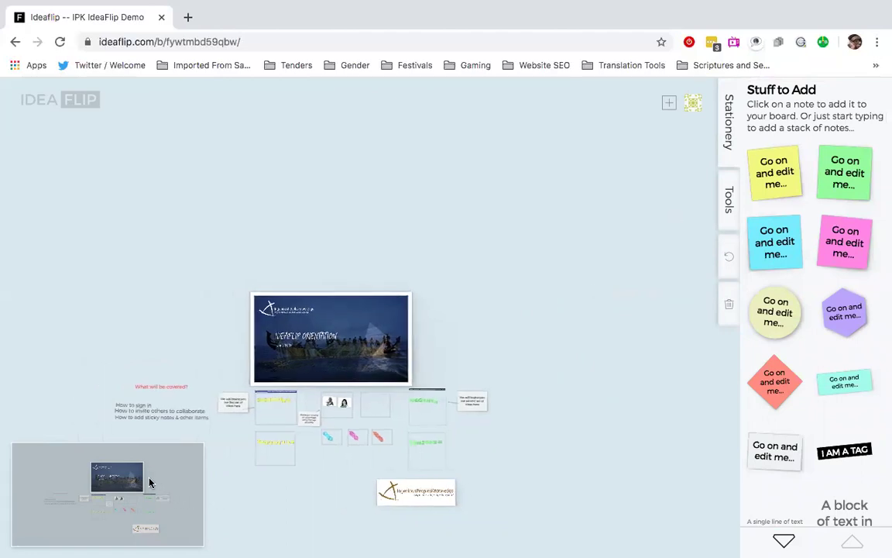
pyautogui.scroll(5, 150, 482)
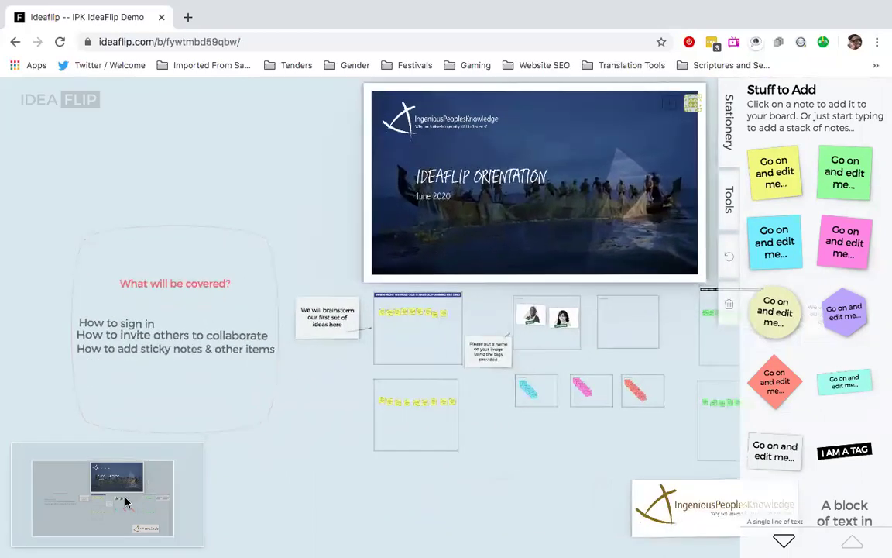
pyautogui.scroll(2, 126, 493)
pyautogui.scroll(2, 126, 492)
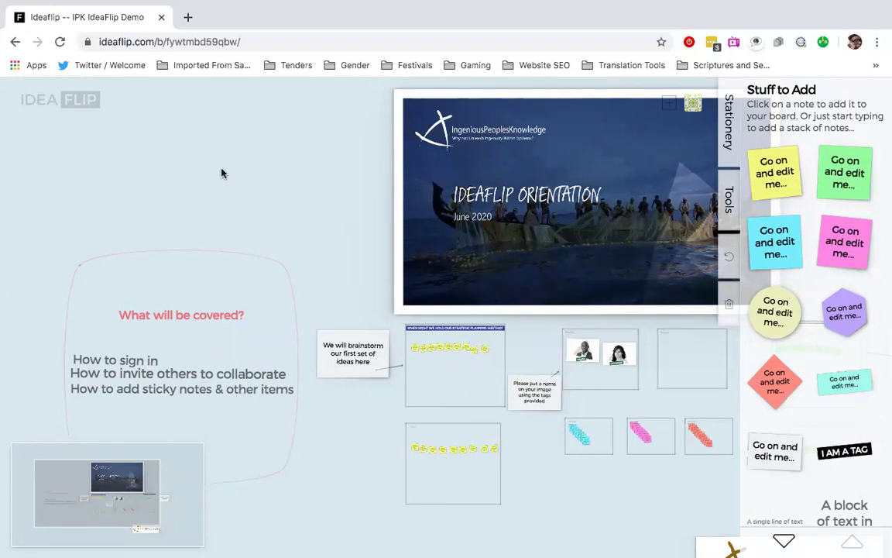
# Open the Ideaflip invitation email in Outlook to load the IPK IdeaFlip Demo board in a new tab.
pyautogui.hotkey('ctrl', 'Left')
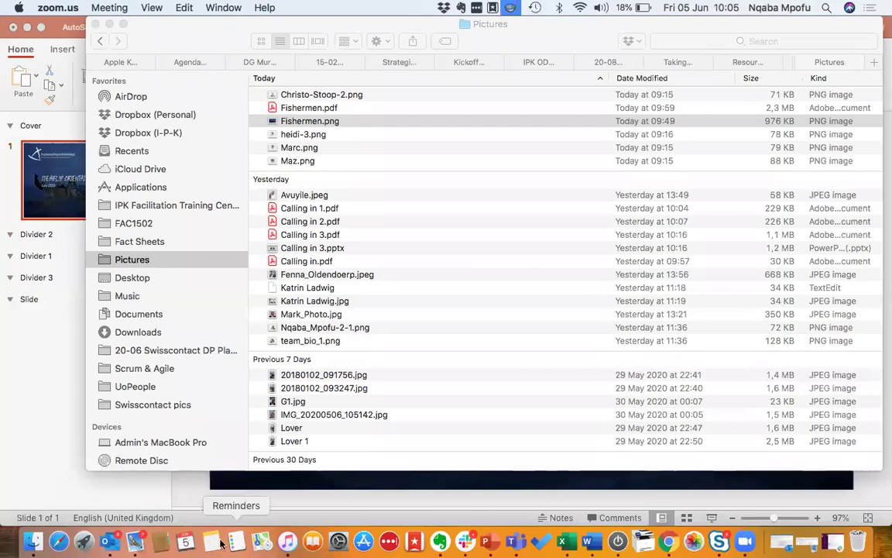
pyautogui.click(116, 538)
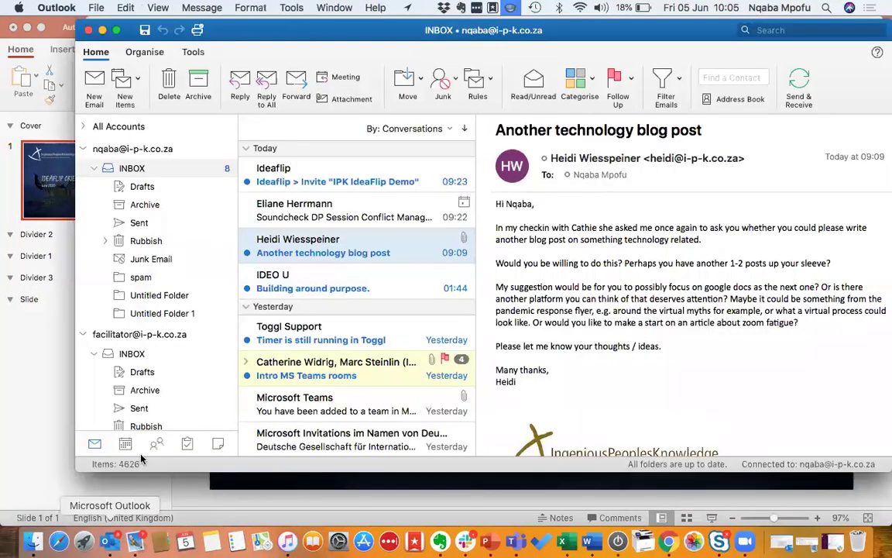
pyautogui.click(334, 186)
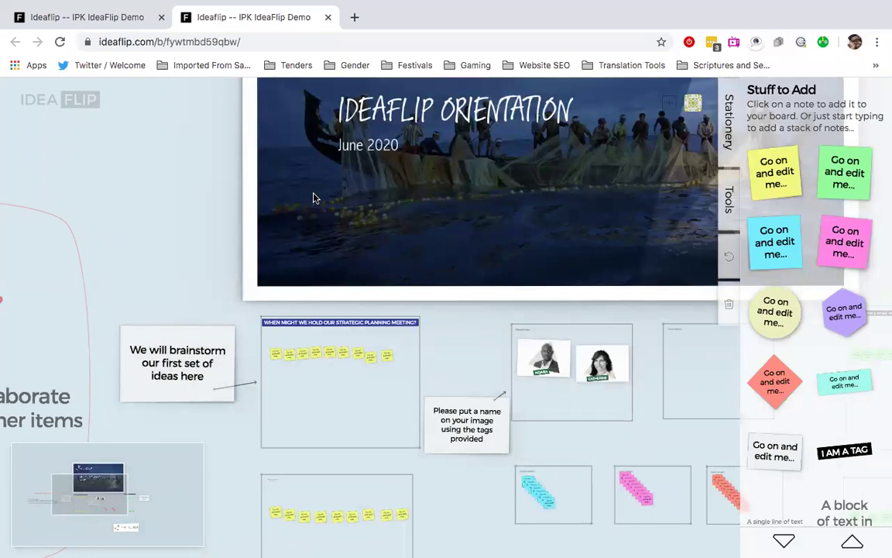
# Zoom out and pan to the title slide and green idea frames, with the Stuff to Add drawer closed.
pyautogui.scroll(-3, 313, 198)
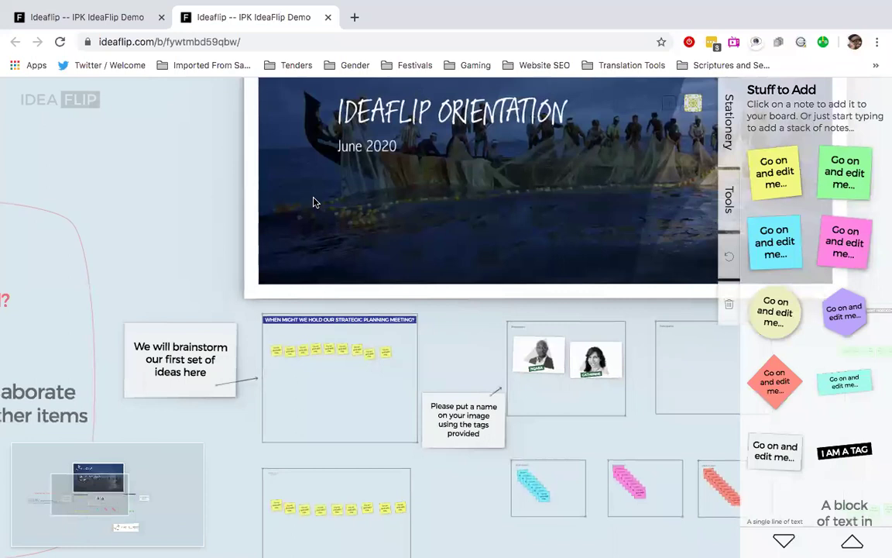
pyautogui.scroll(-2, 314, 202)
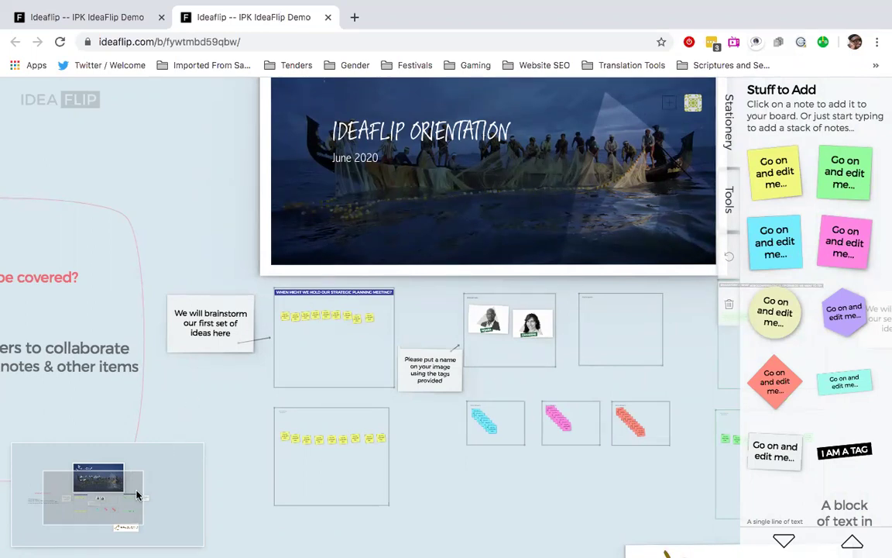
pyautogui.moveTo(137, 495); pyautogui.dragTo(115, 496)
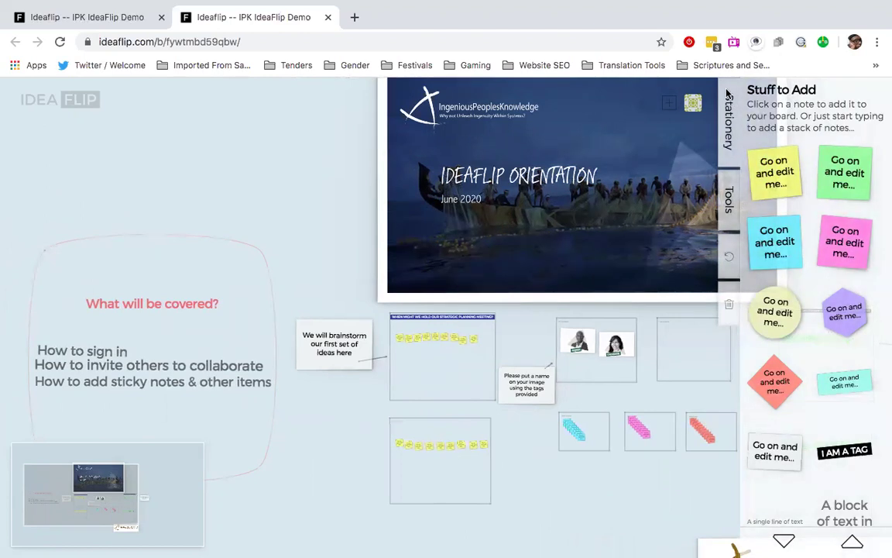
pyautogui.click(654, 84)
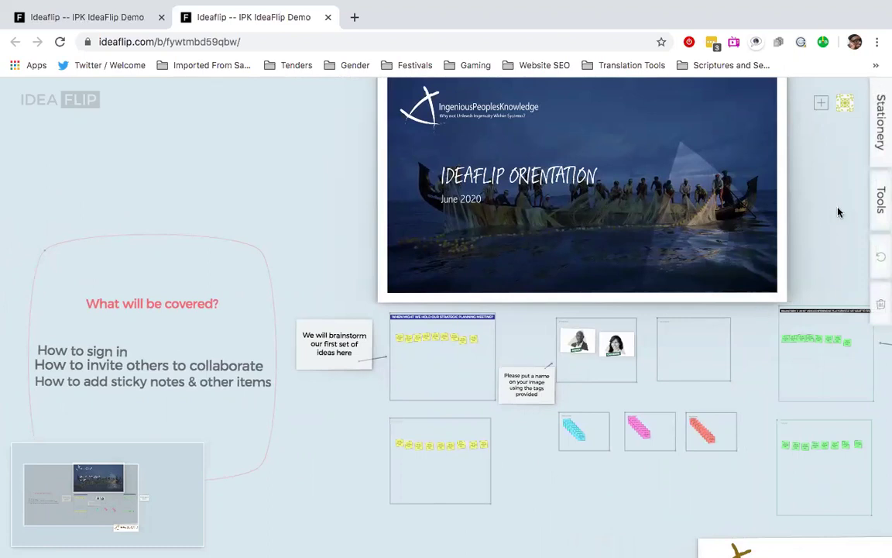
# Reopen Stuff to Add and review the invite dialog's Email and Links tabs and invitee roles.
pyautogui.click(822, 106)
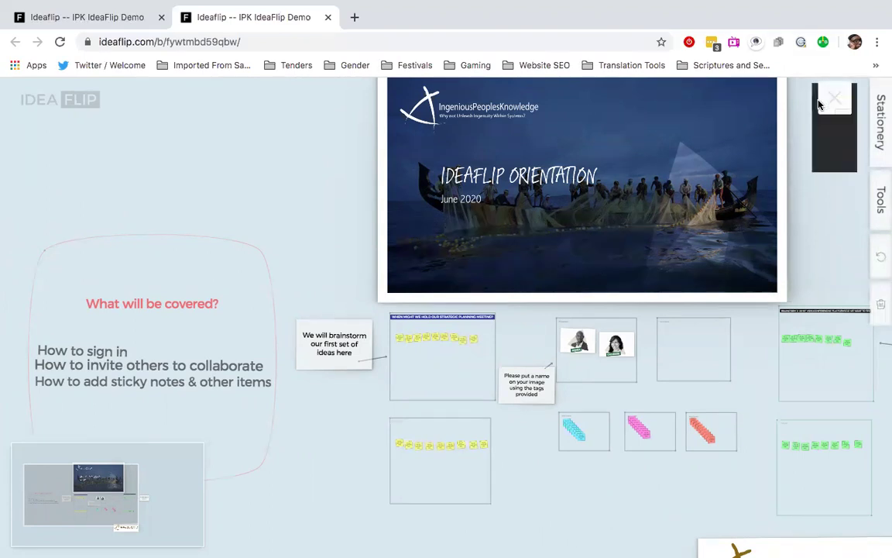
pyautogui.click(882, 111)
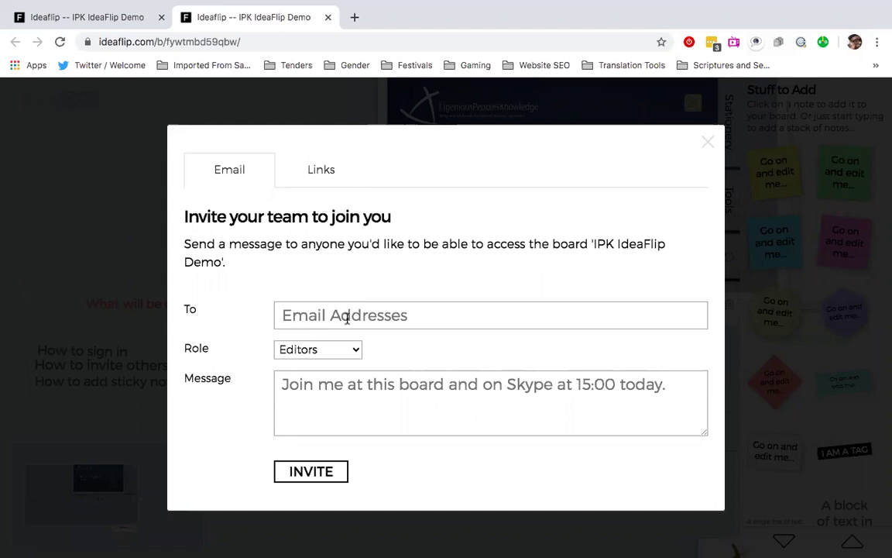
pyautogui.click(321, 168)
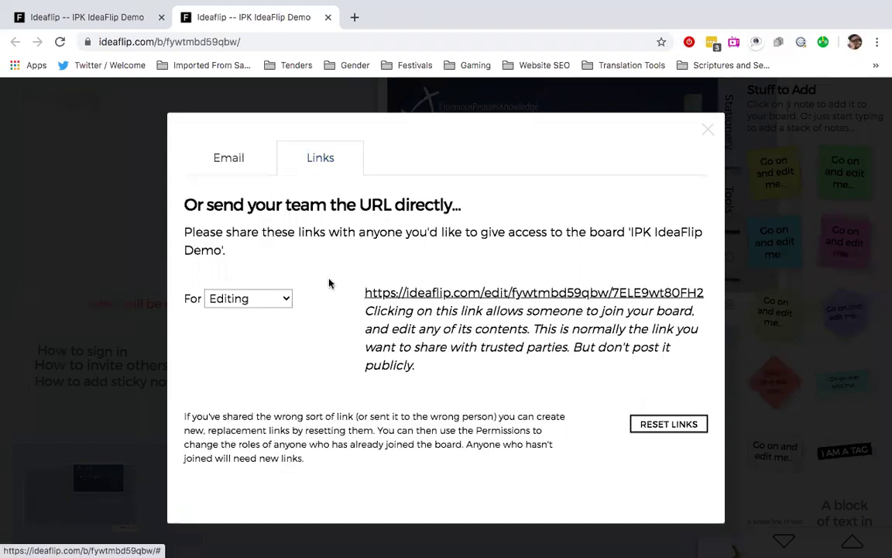
pyautogui.click(229, 158)
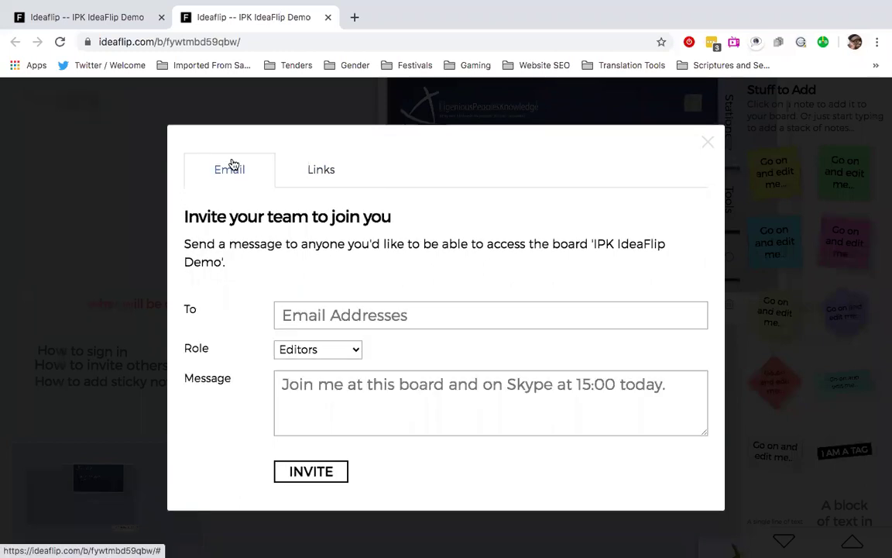
pyautogui.click(385, 317)
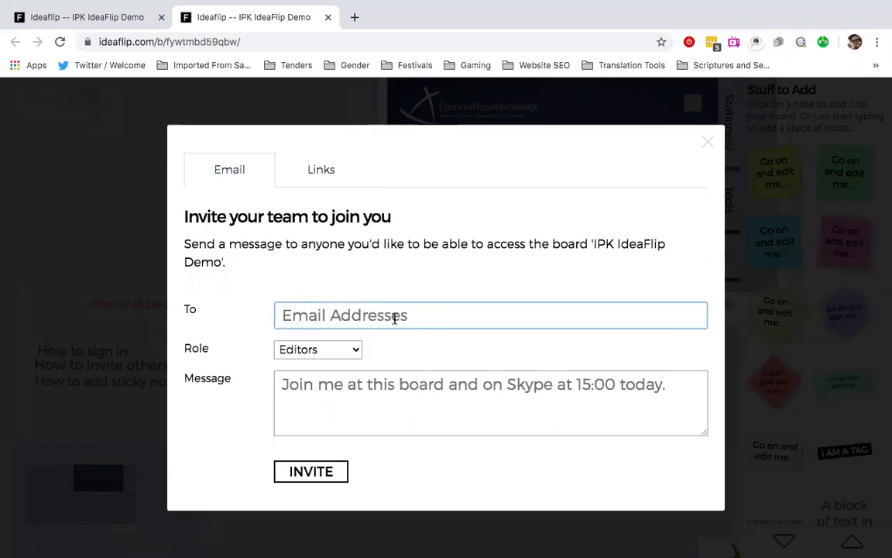
pyautogui.click(356, 350)
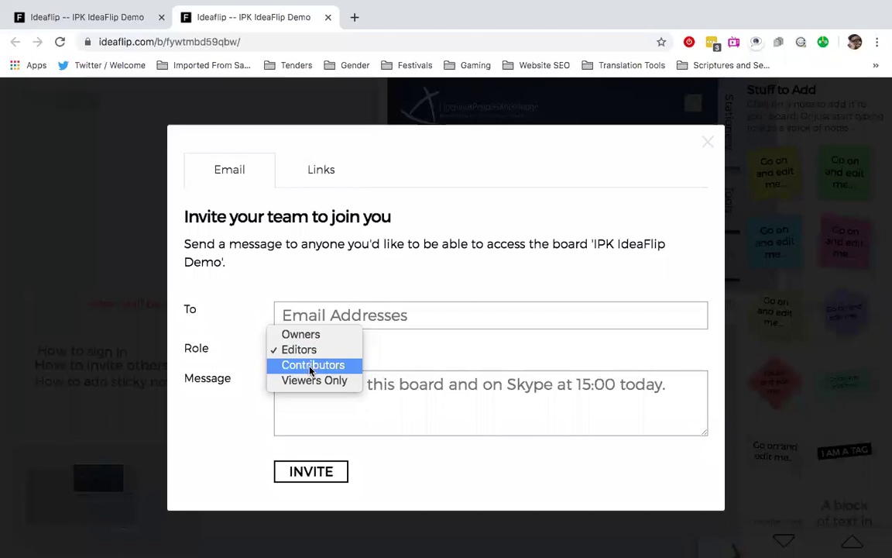
# Keep the share link's access level at Editing and close the sharing dialog.
pyautogui.click(324, 171)
pyautogui.click(323, 172)
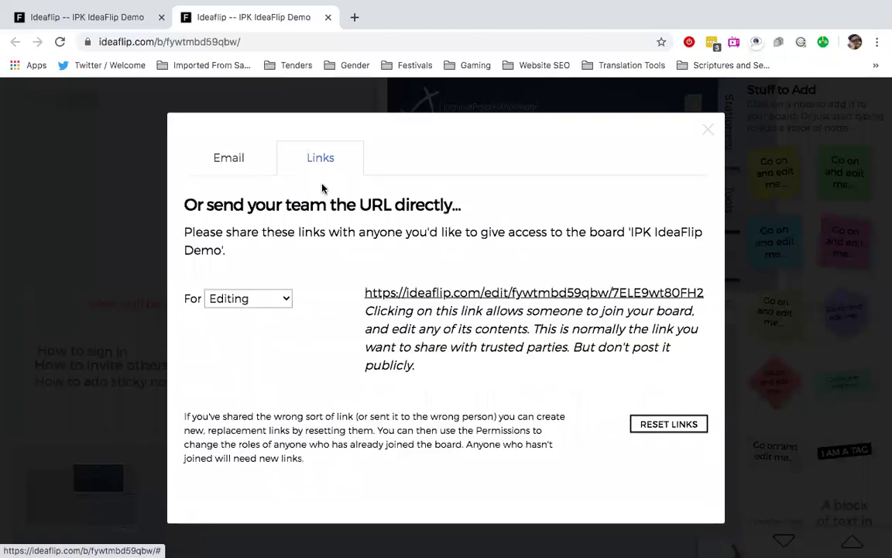
pyautogui.click(287, 302)
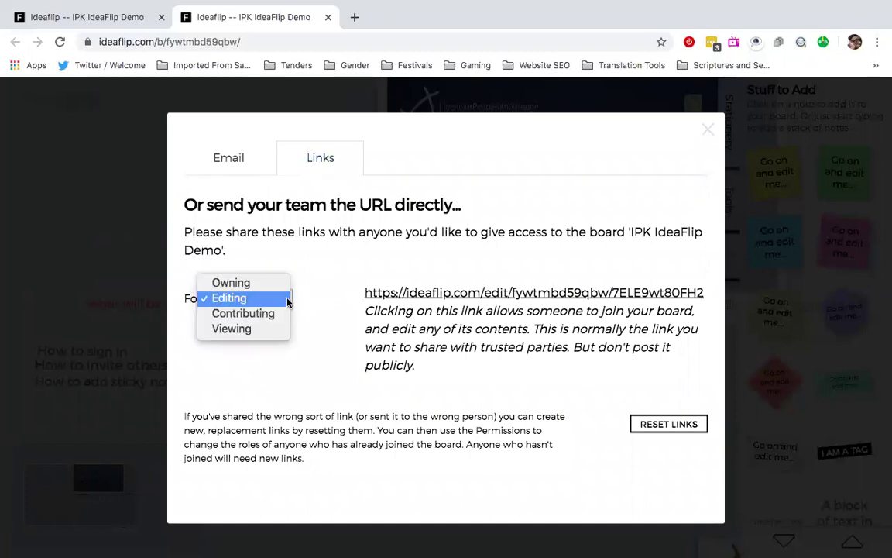
pyautogui.click(248, 298)
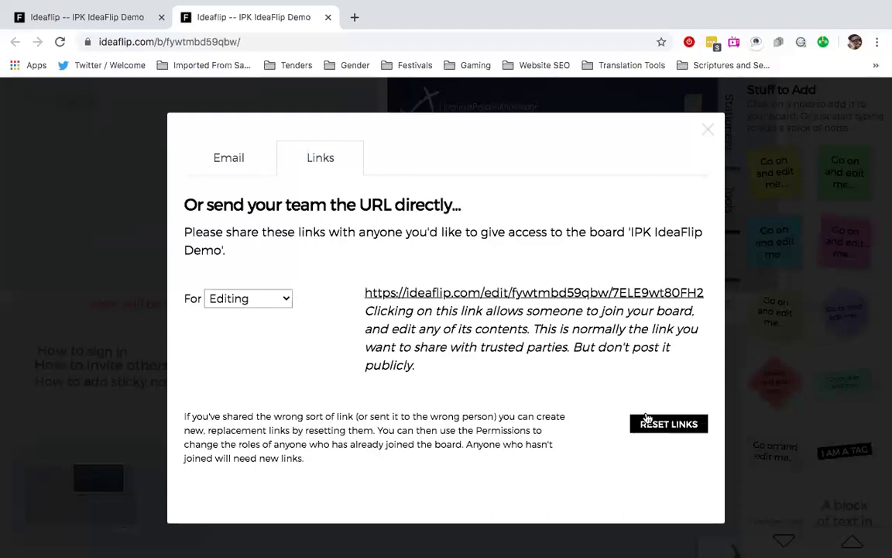
pyautogui.click(708, 130)
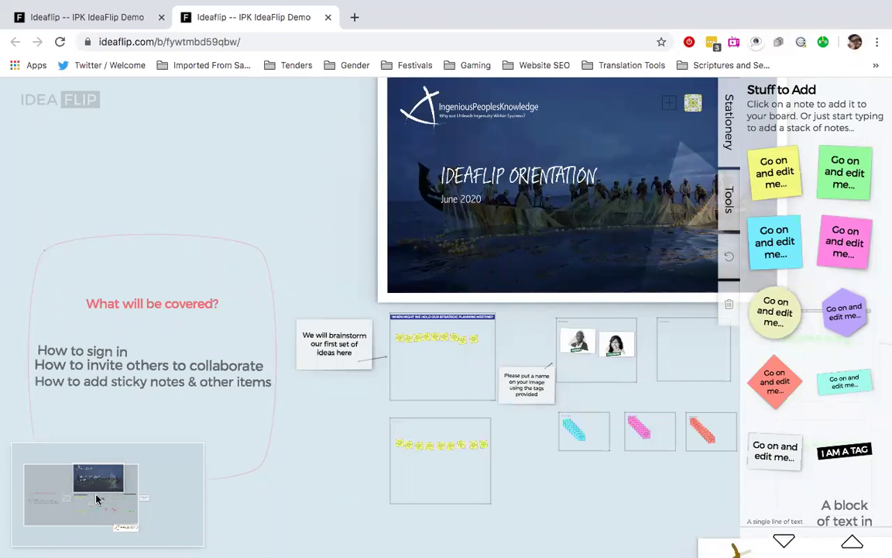
# Pan and zoom from the orientation slide past the Presenters photos to the empty Participants frame.
pyautogui.moveTo(96, 500); pyautogui.dragTo(110, 499)
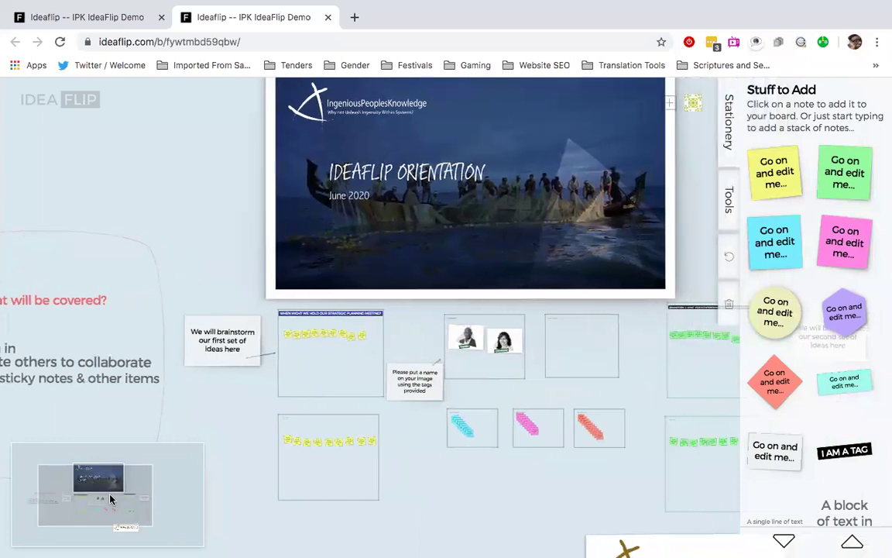
pyautogui.scroll(2, 110, 499)
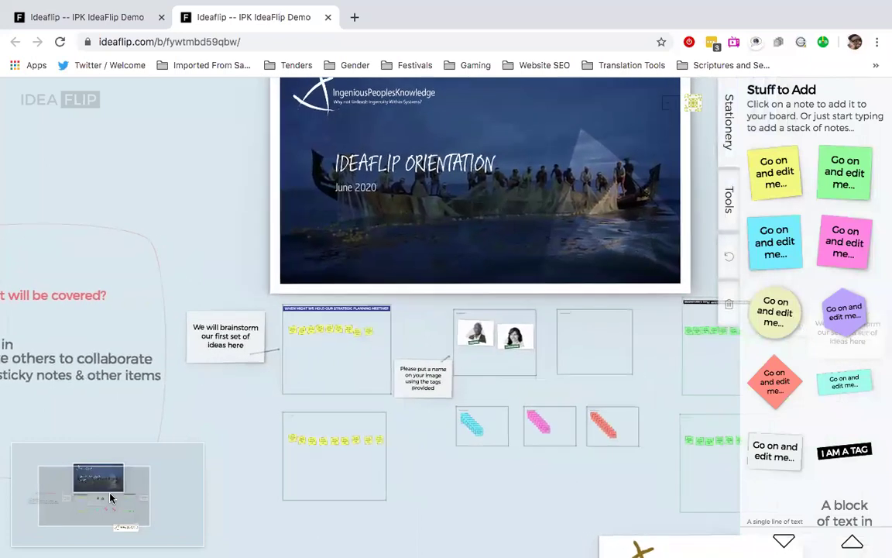
pyautogui.scroll(-2, 110, 498)
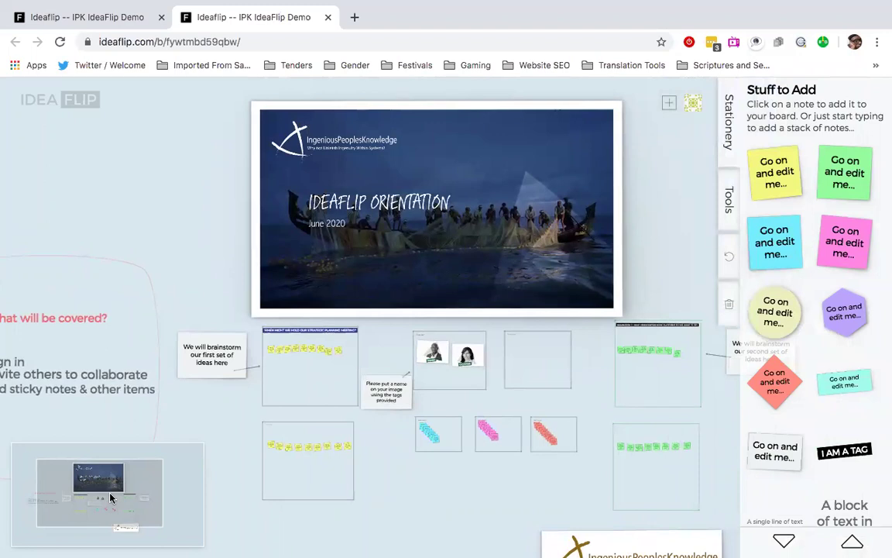
pyautogui.scroll(3, 110, 498)
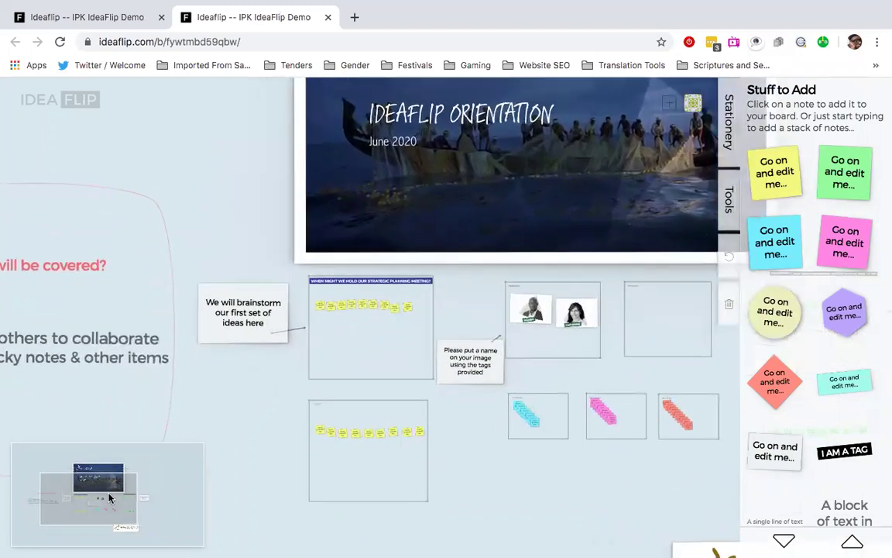
pyautogui.scroll(2, 110, 498)
pyautogui.moveTo(117, 492); pyautogui.dragTo(145, 488)
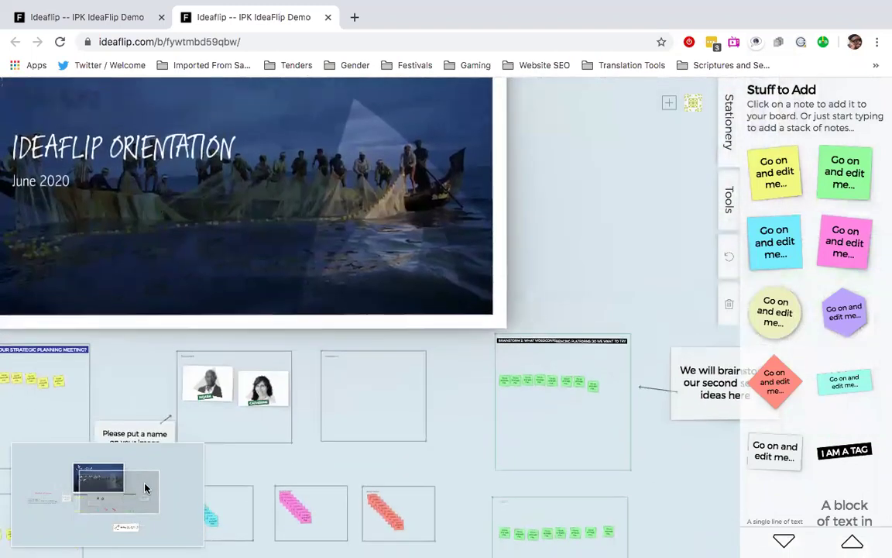
pyautogui.scroll(3, 145, 486)
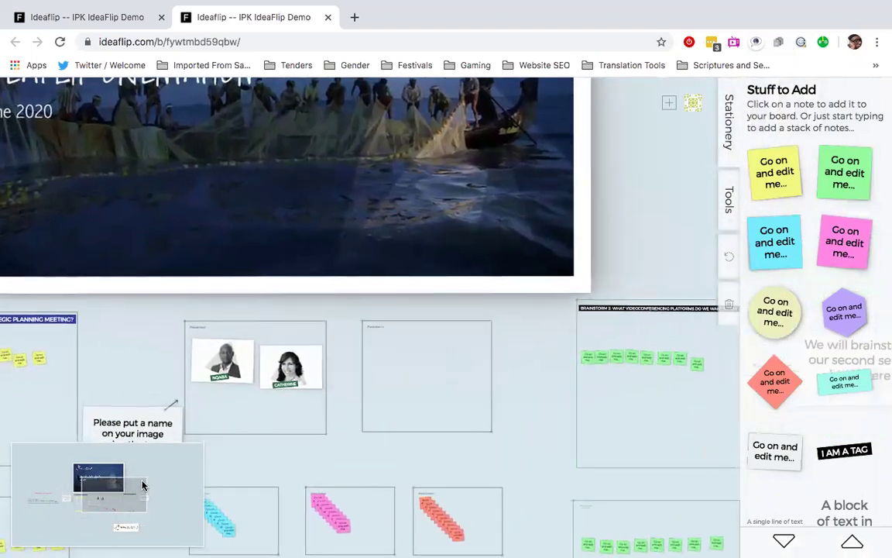
pyautogui.scroll(4, 120, 503)
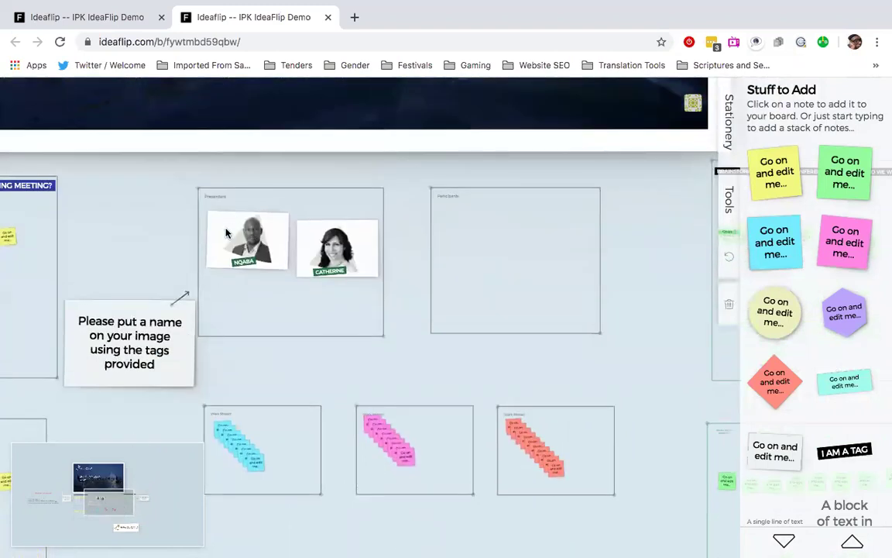
pyautogui.scroll(2, 178, 380)
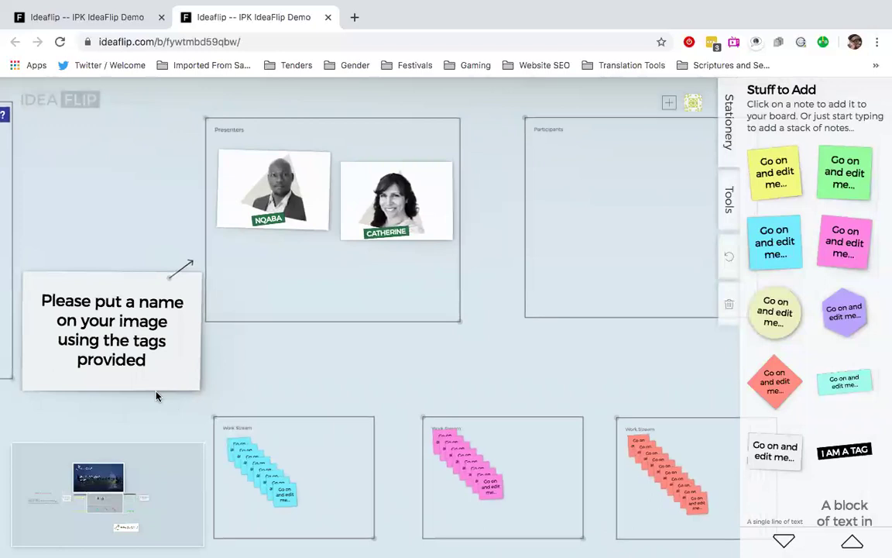
pyautogui.moveTo(133, 374); pyautogui.dragTo(123, 359)
pyautogui.scroll(3, 93, 161)
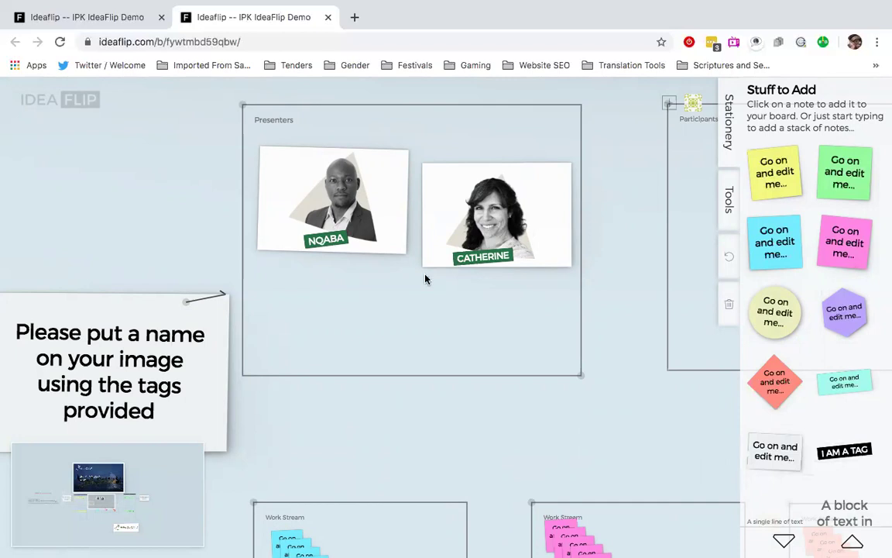
pyautogui.click(101, 502)
pyautogui.click(115, 498)
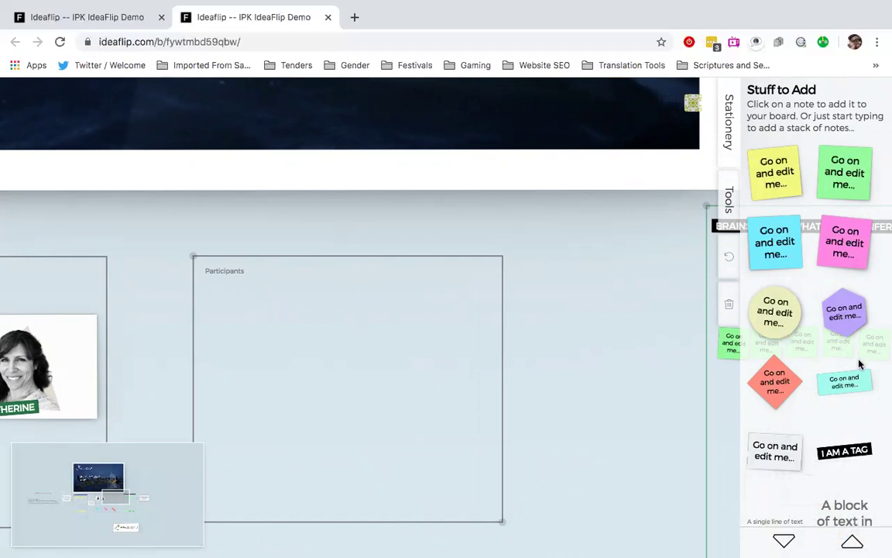
# Scroll the Stuff to Add panel past the badges to the Images/Files 'Drop files to Upload' area.
pyautogui.scroll(-10, 859, 363)
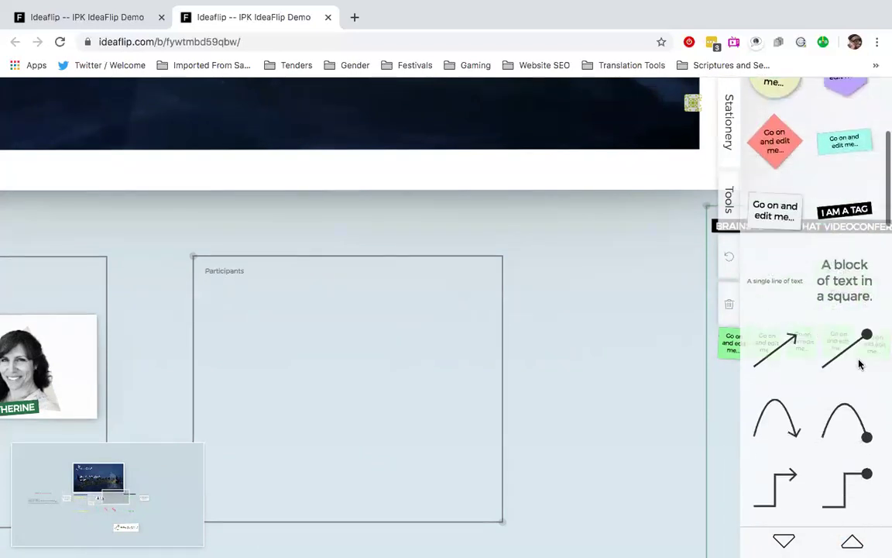
pyautogui.scroll(-10, 858, 363)
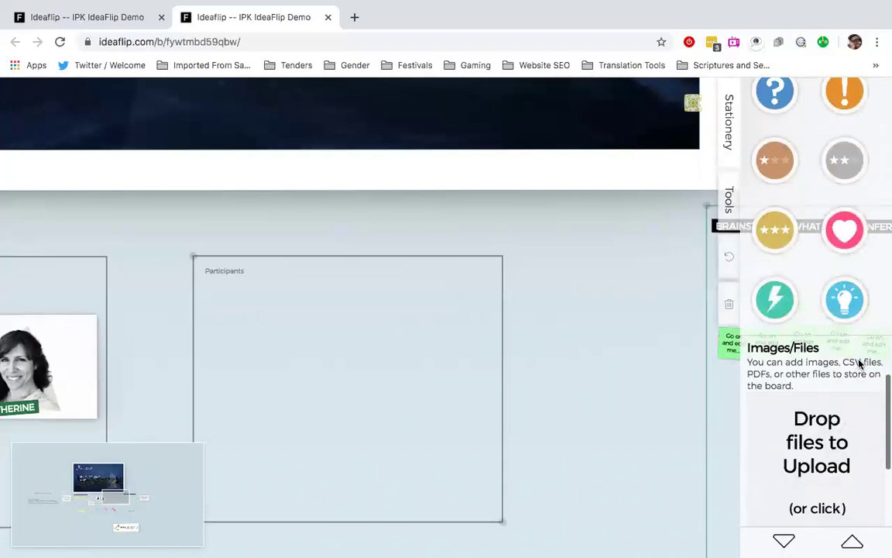
pyautogui.scroll(20, 859, 364)
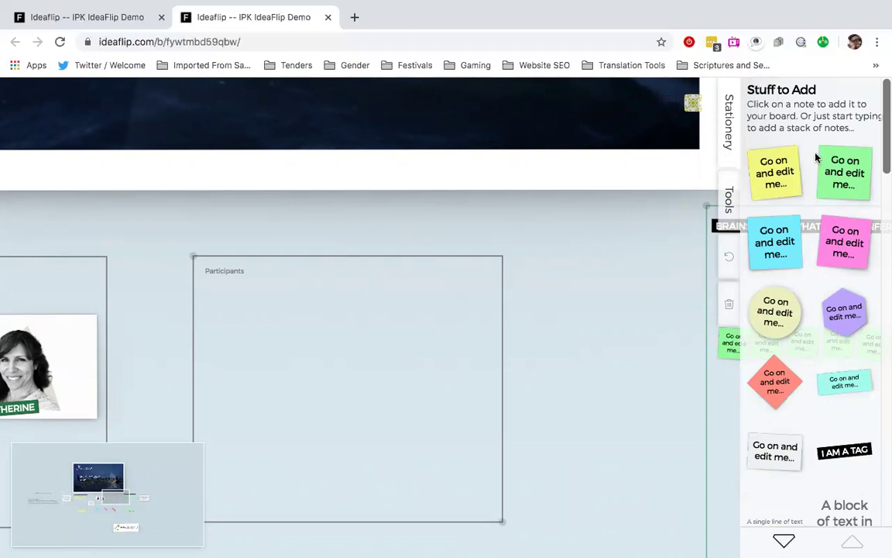
pyautogui.scroll(-8, 818, 324)
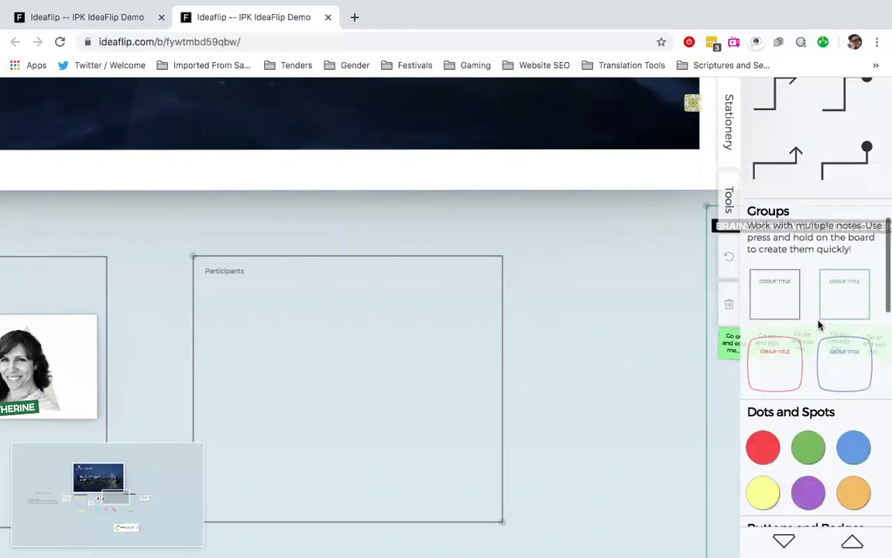
pyautogui.scroll(-8, 819, 325)
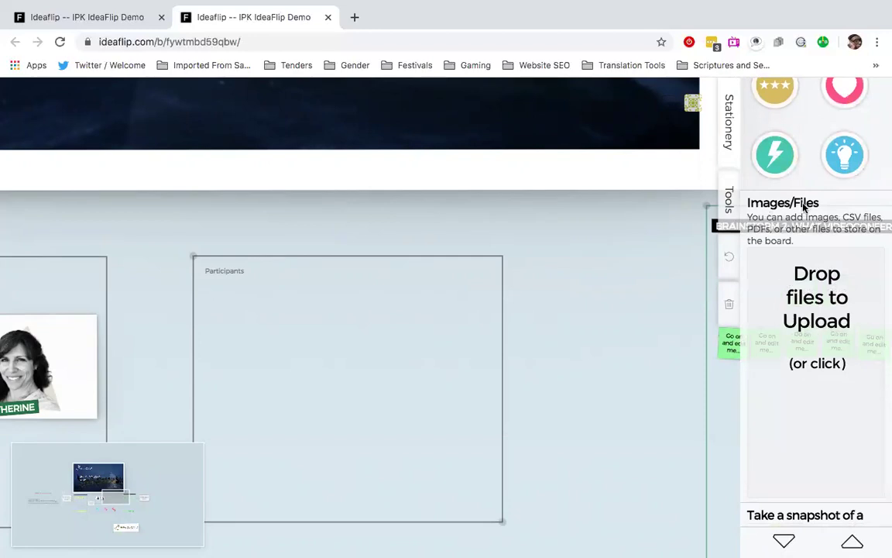
# Upload four participant photos from the Pictures folder to the board.
pyautogui.click(820, 429)
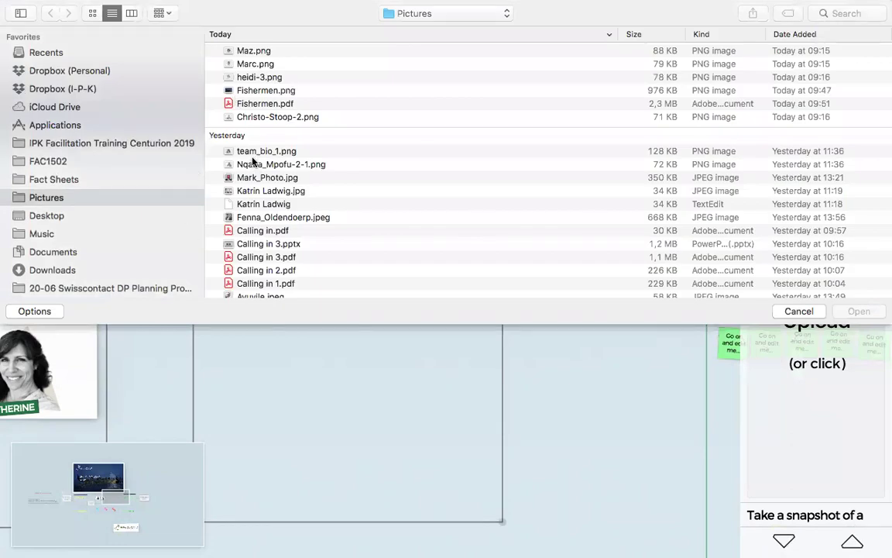
pyautogui.click(262, 117)
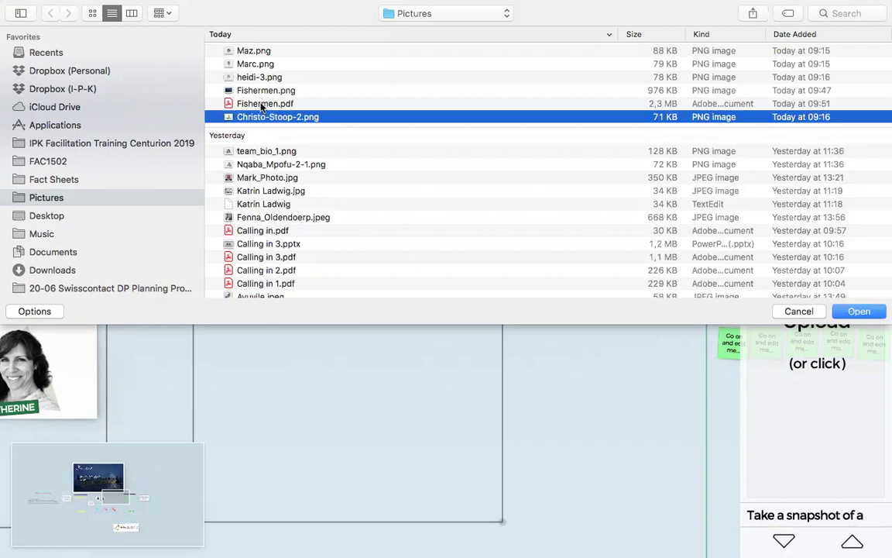
pyautogui.keyDown('super'); pyautogui.click(257, 77); pyautogui.keyUp('super')
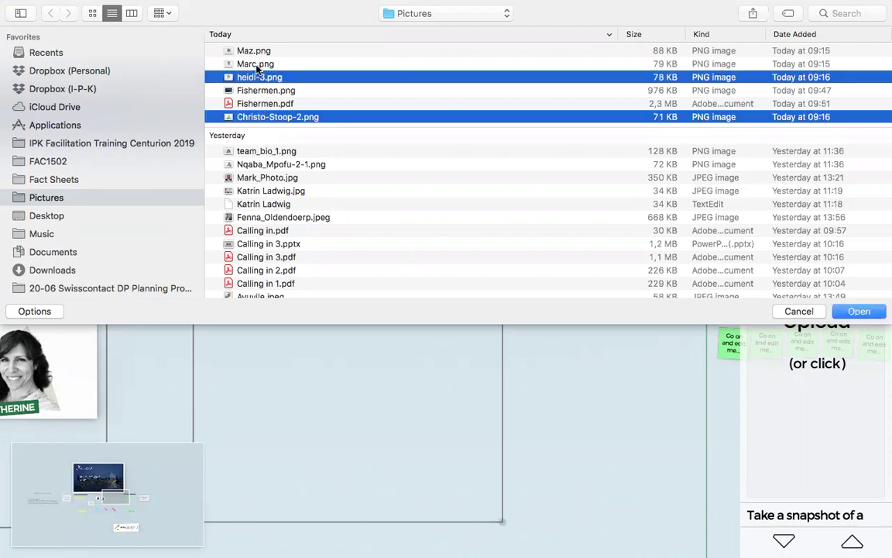
pyautogui.keyDown('super'); pyautogui.click(256, 65); pyautogui.keyUp('super')
pyautogui.keyDown('super'); pyautogui.click(256, 52); pyautogui.keyUp('super')
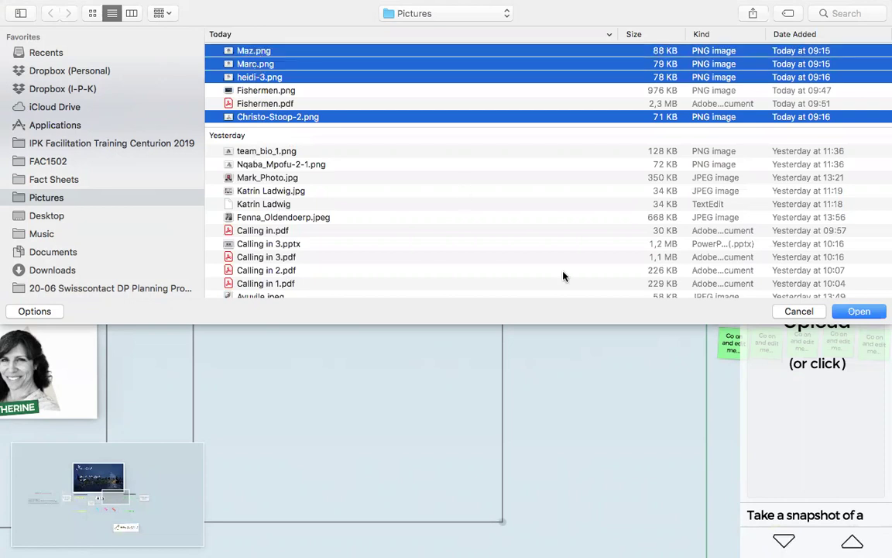
pyautogui.click(859, 311)
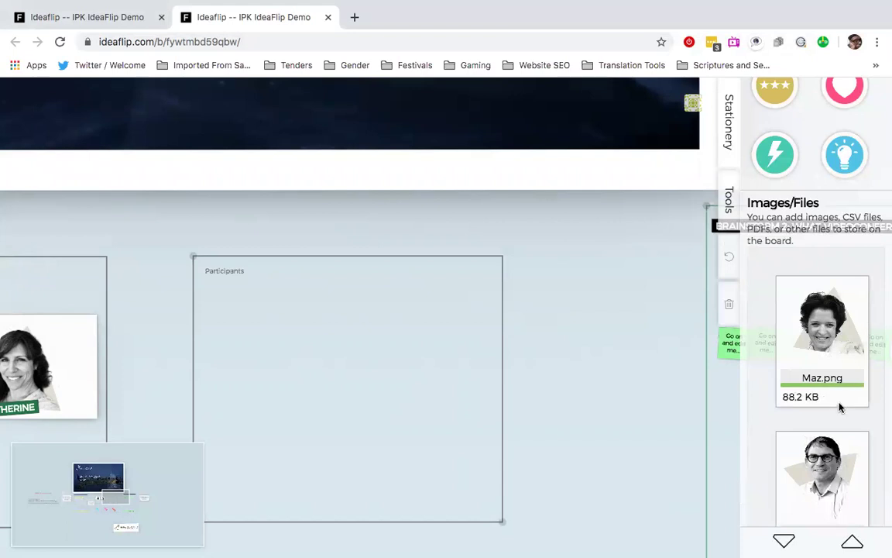
# Spread the uploaded photos apart inside the Participants frame.
pyautogui.click(115, 502)
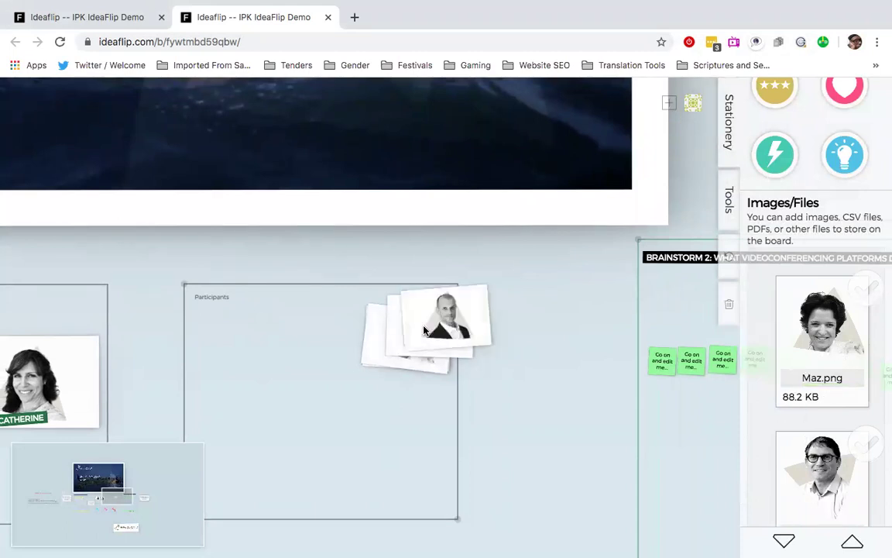
pyautogui.moveTo(424, 331); pyautogui.dragTo(227, 354)
pyautogui.moveTo(419, 330); pyautogui.dragTo(261, 427)
pyautogui.moveTo(389, 344); pyautogui.dragTo(377, 444)
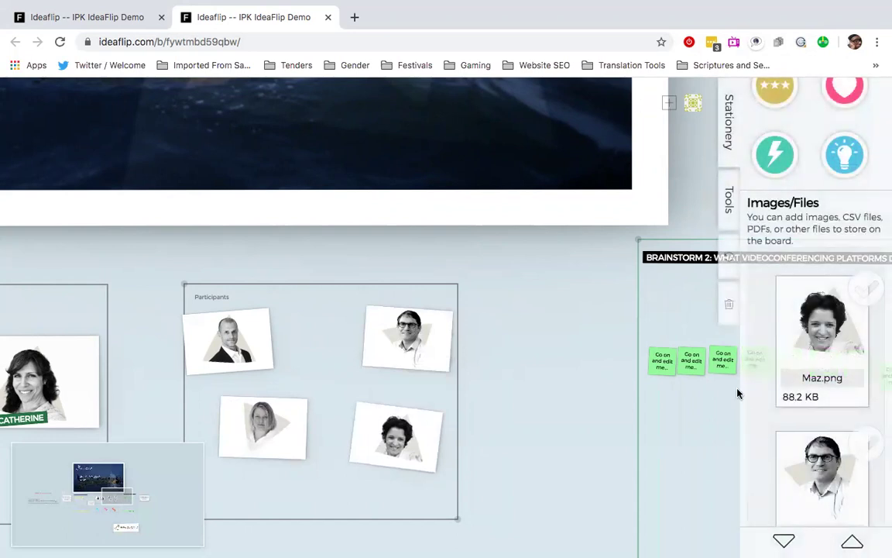
# Reposition the man's photo within the Participants frame.
pyautogui.scroll(4, 852, 310)
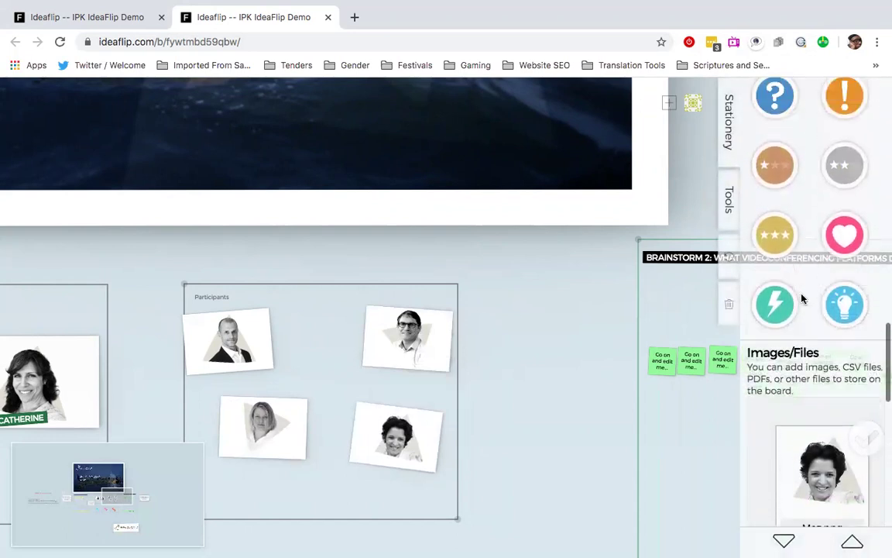
pyautogui.moveTo(265, 355); pyautogui.dragTo(290, 362)
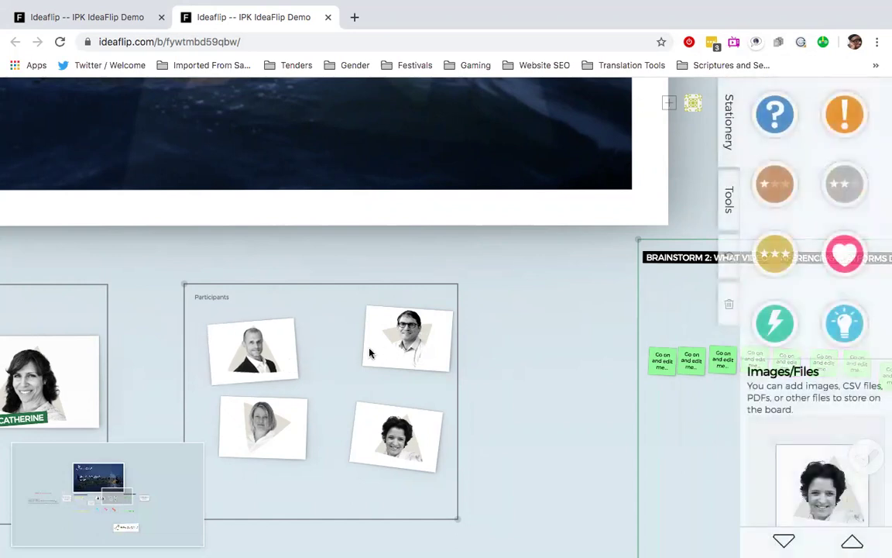
pyautogui.scroll(5, 821, 258)
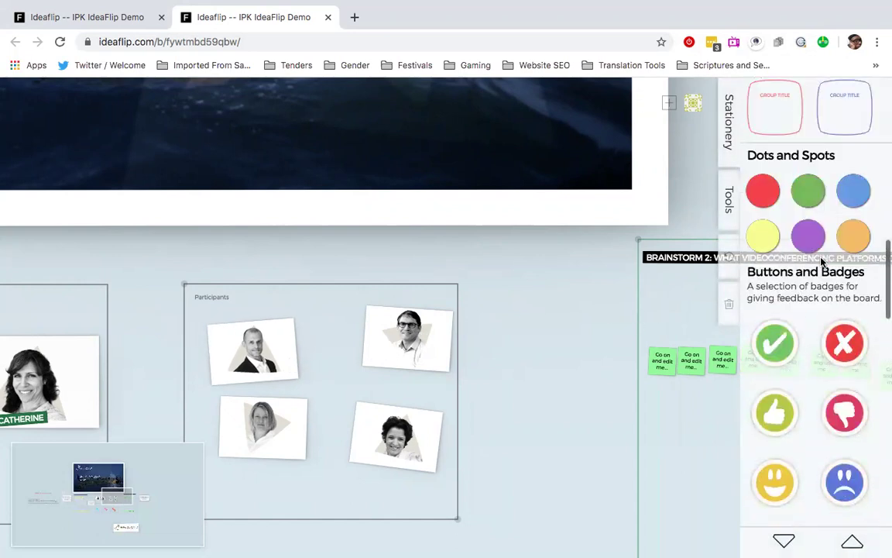
pyautogui.scroll(10, 823, 262)
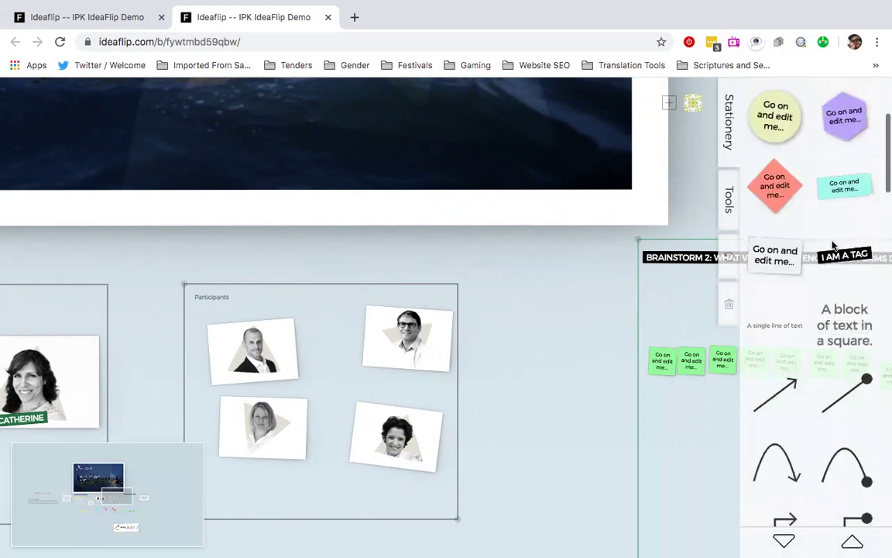
# Put an I AM A TAG sticker on the top-right photo, labelled with the participant's first name.
pyautogui.moveTo(855, 259); pyautogui.dragTo(410, 366)
pyautogui.doubleClick(409, 365)
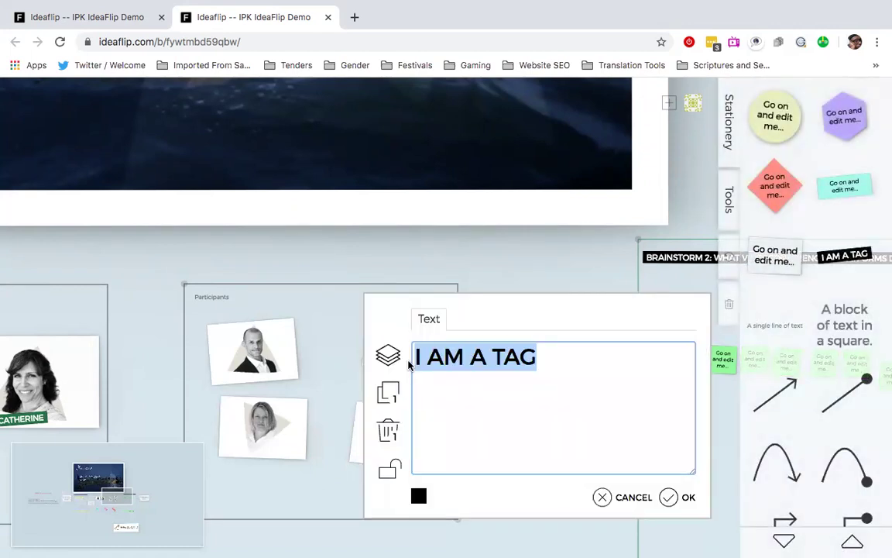
pyautogui.write('MARC')
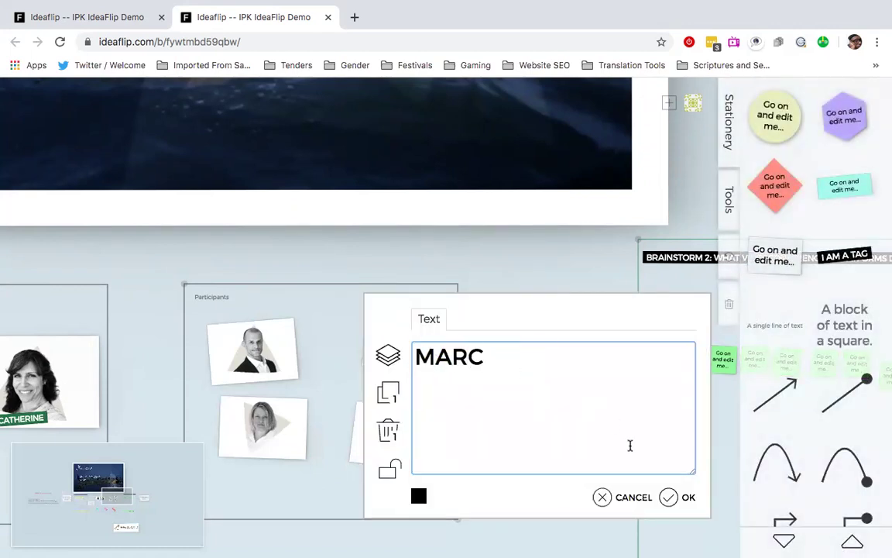
pyautogui.click(671, 497)
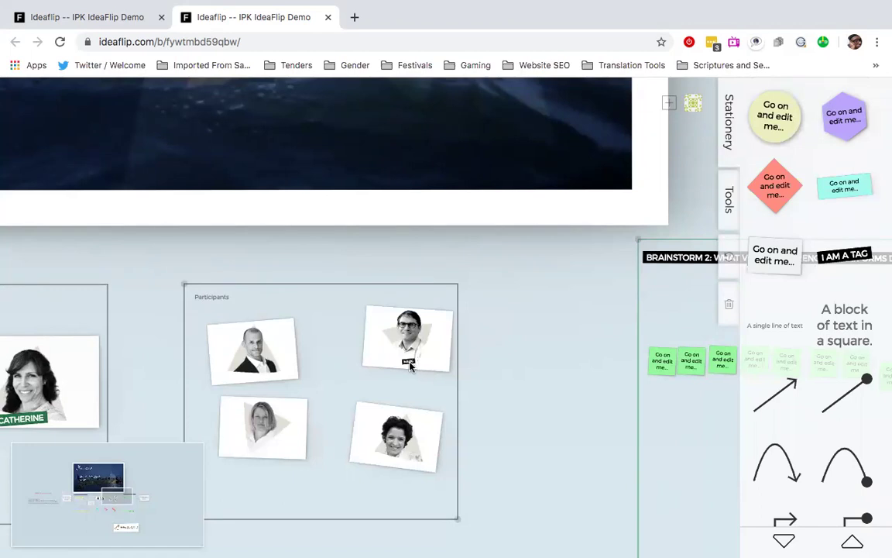
pyautogui.moveTo(410, 366); pyautogui.dragTo(400, 365)
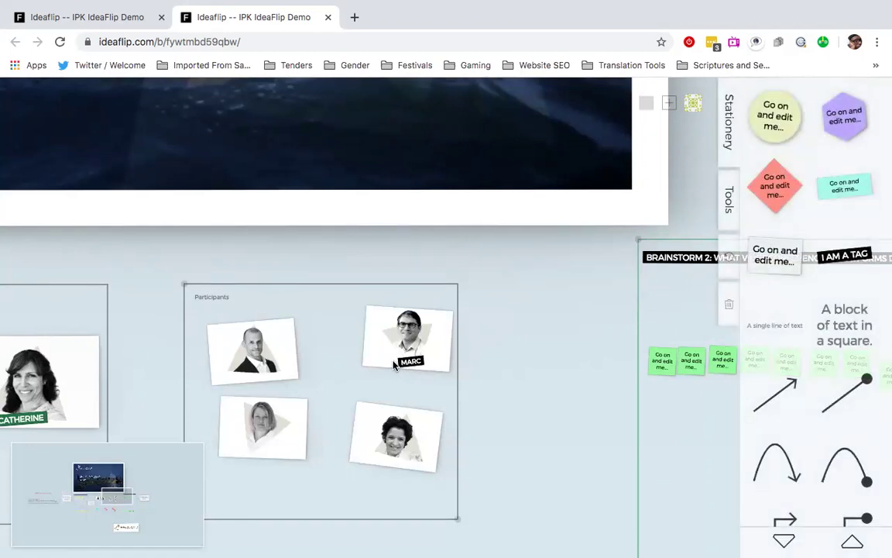
pyautogui.click(115, 494)
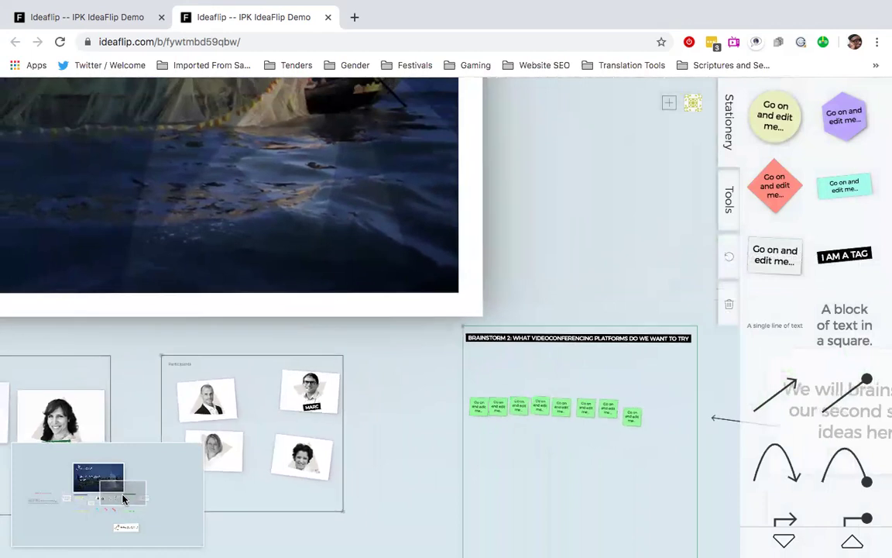
# Pan to the 'When might we hold our strategic planning meeting?' frame and bring up the coloured sticky notes.
pyautogui.moveTo(116, 500); pyautogui.dragTo(109, 502)
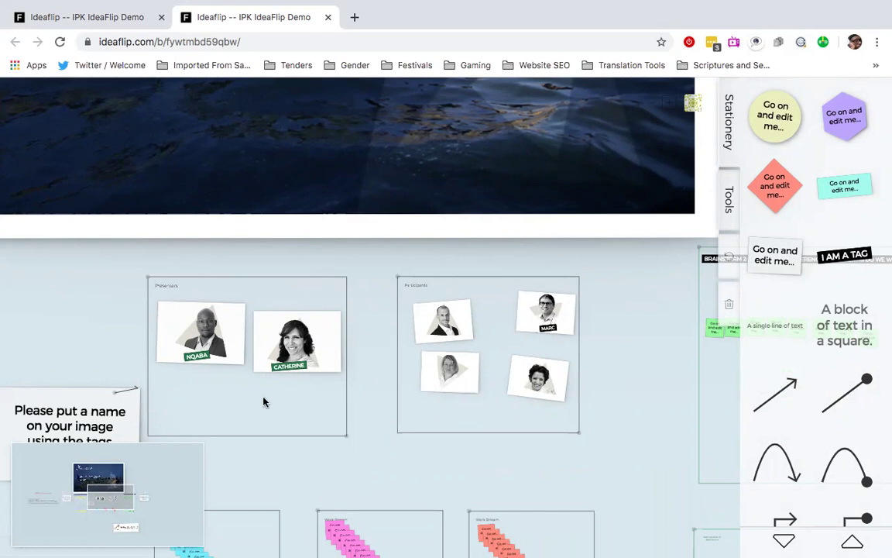
pyautogui.moveTo(118, 504); pyautogui.dragTo(108, 505)
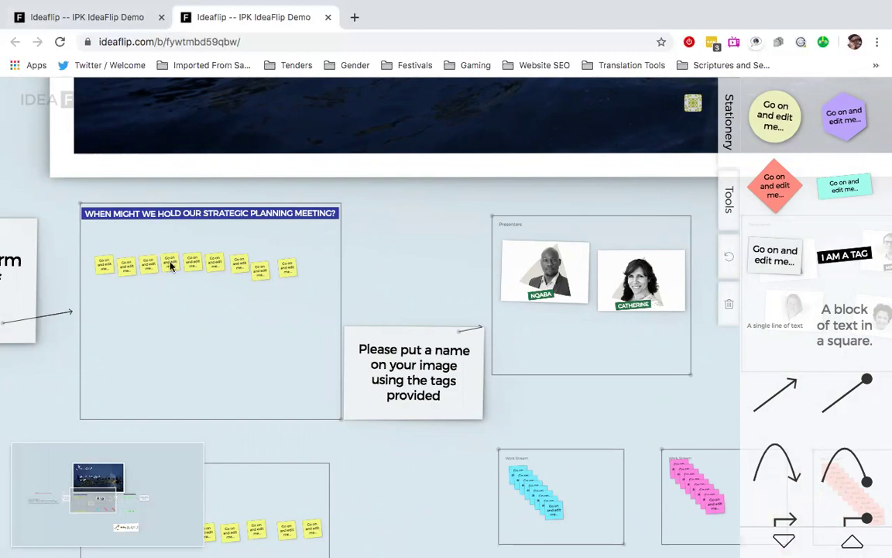
pyautogui.moveTo(102, 264)
pyautogui.mouseDown()
pyautogui.moveTo(103, 277)
pyautogui.moveTo(100, 268)
pyautogui.mouseUp()
pyautogui.scroll(5, 821, 295)
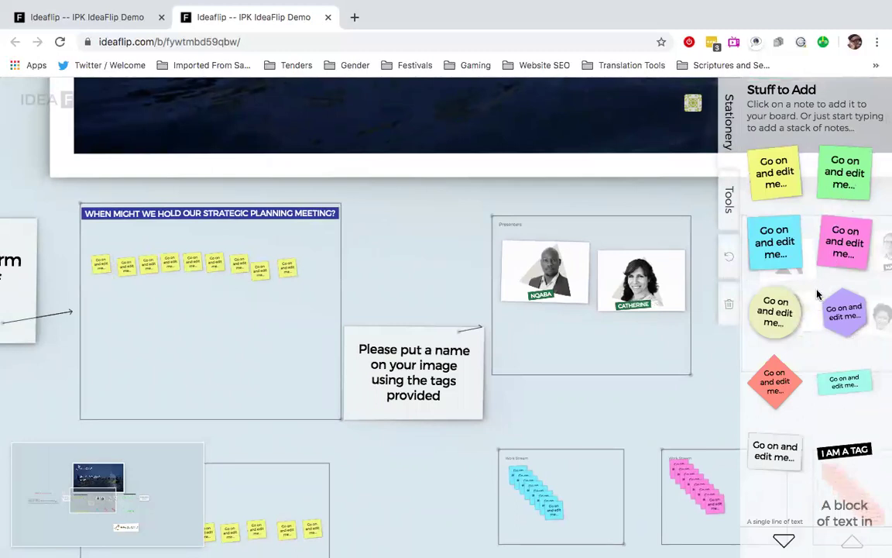
pyautogui.scroll(-2, 817, 295)
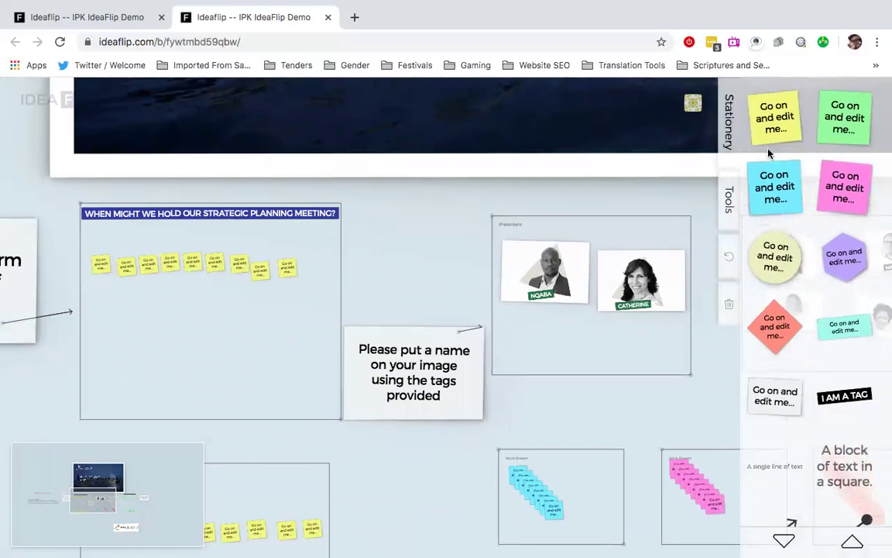
pyautogui.scroll(2, 771, 159)
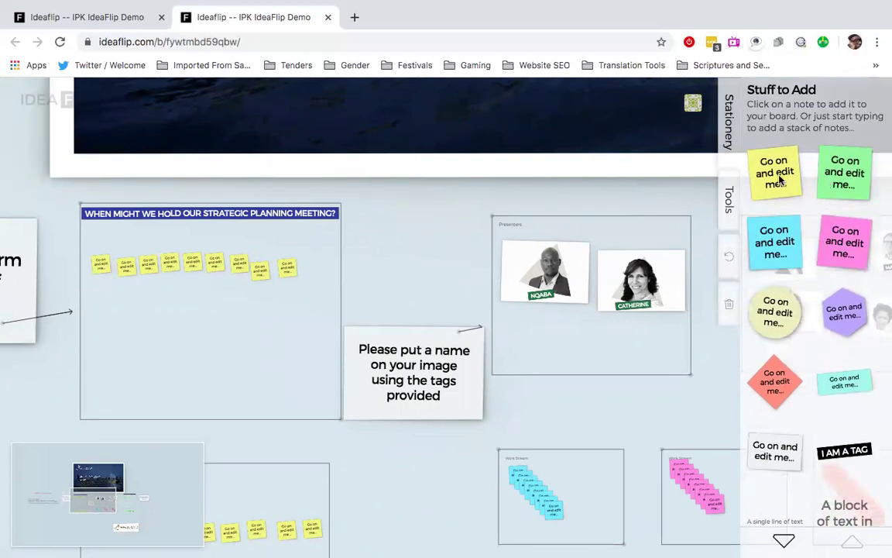
# Add a new yellow note reading '17 June 2pm' inside the planning-meeting frame.
pyautogui.moveTo(780, 180); pyautogui.dragTo(109, 312)
pyautogui.doubleClick(107, 306)
pyautogui.click(264, 360)
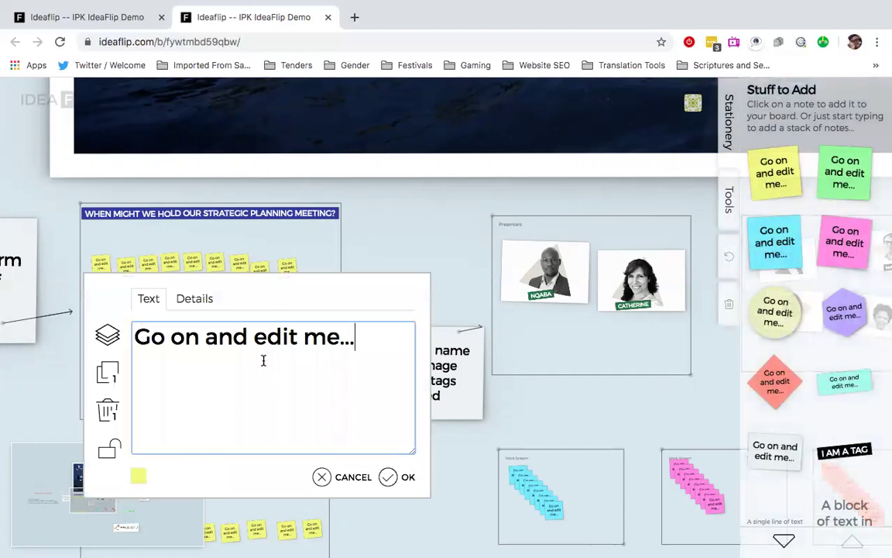
pyautogui.hotkey('ctrl', 'a')
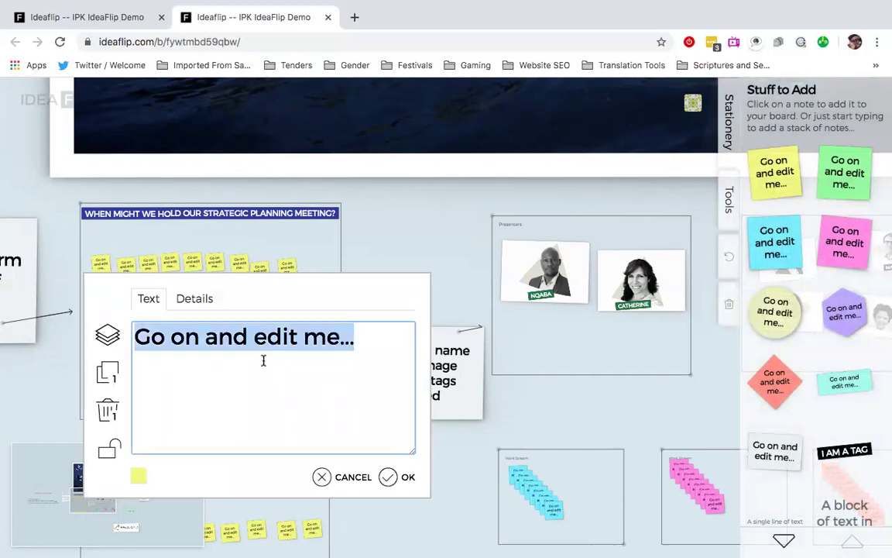
pyautogui.write('17 June')
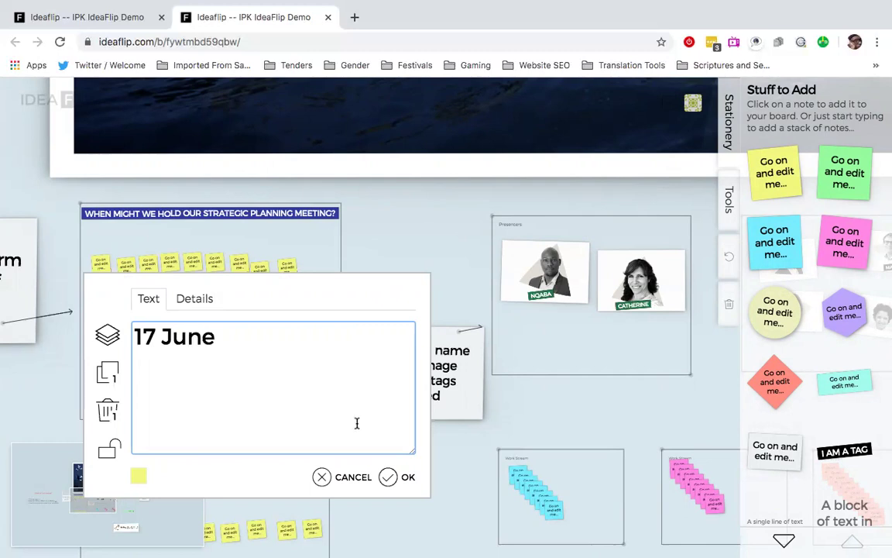
pyautogui.write(' 2pm')
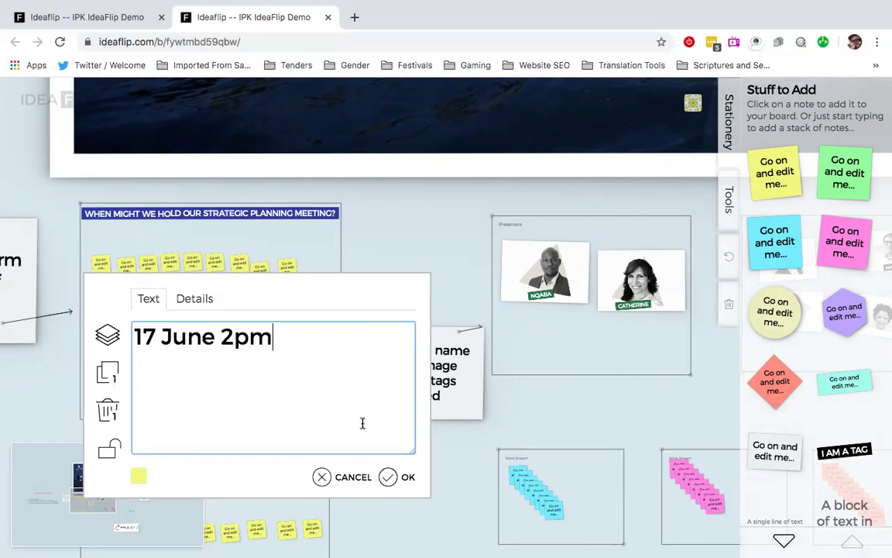
pyautogui.click(395, 477)
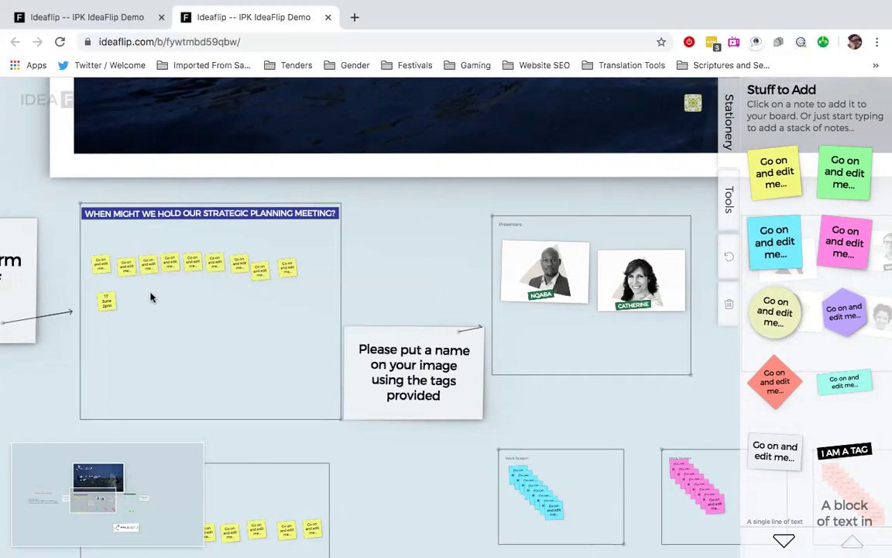
# Change the first yellow note's text to '25 June 9am'.
pyautogui.doubleClick(101, 269)
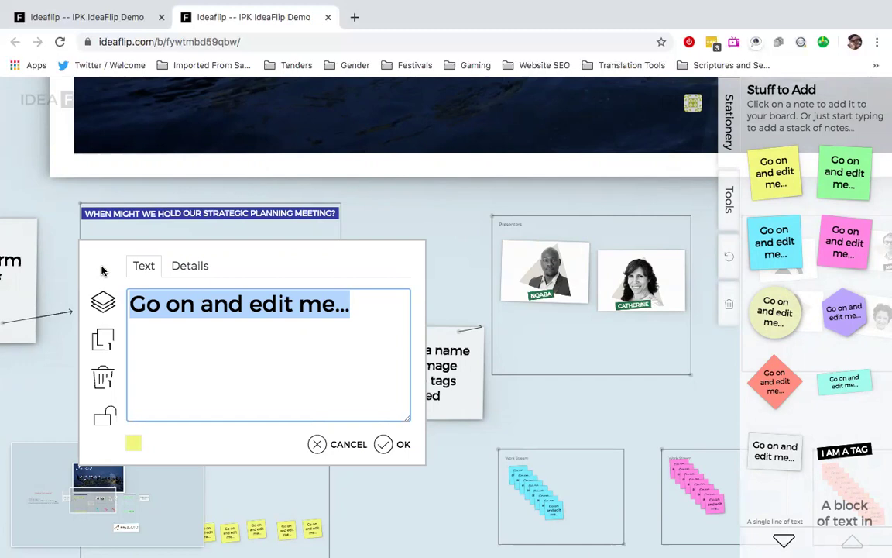
pyautogui.write('25 June')
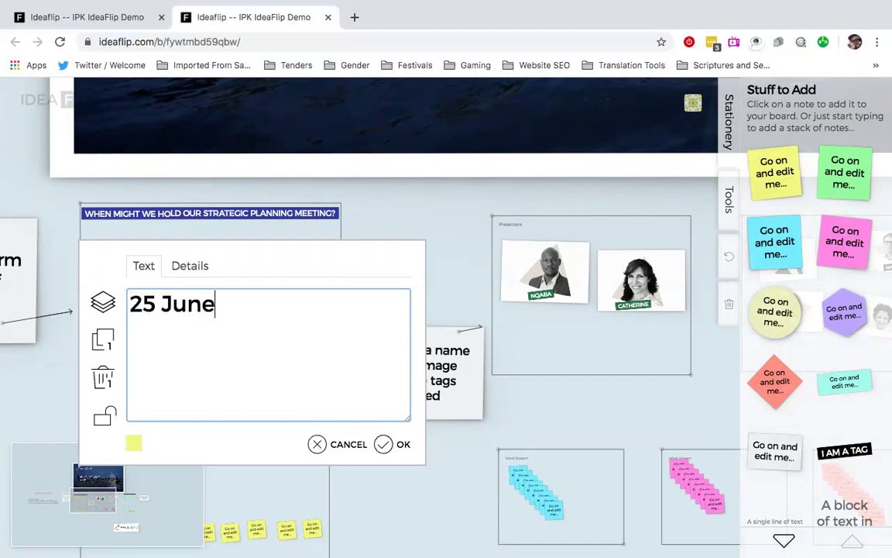
pyautogui.write(' 9am')
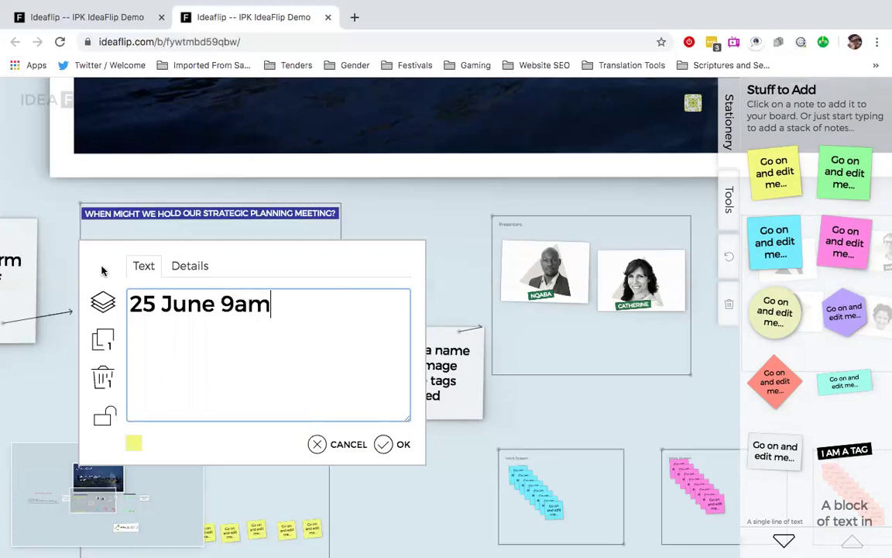
pyautogui.click(382, 444)
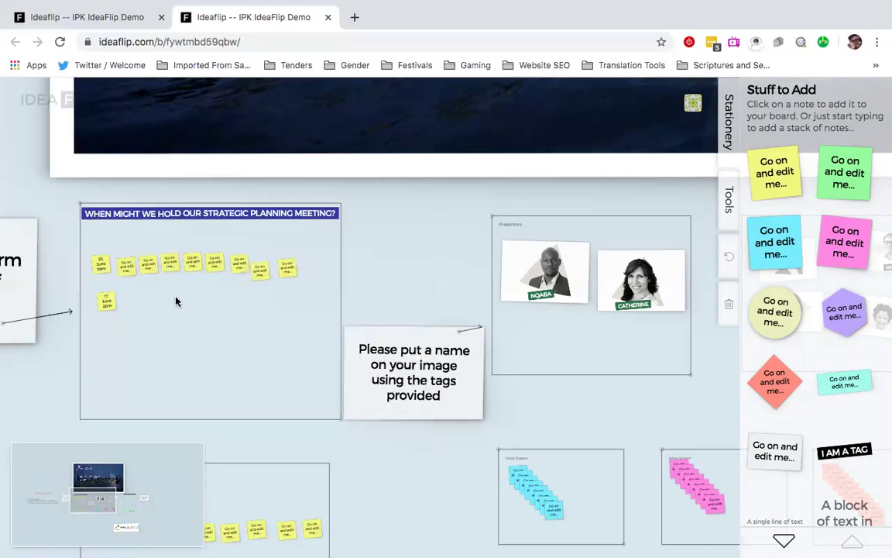
# Fill the second, third and fourth yellow notes with '7 July 1pm', '23 July 10am' and '17 Aug 8:45am'.
pyautogui.doubleClick(127, 267)
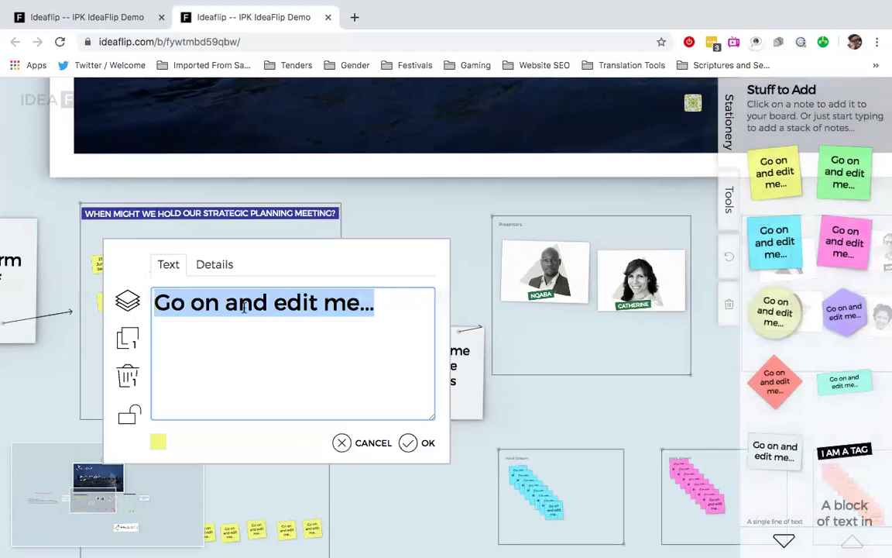
pyautogui.write('7 July')
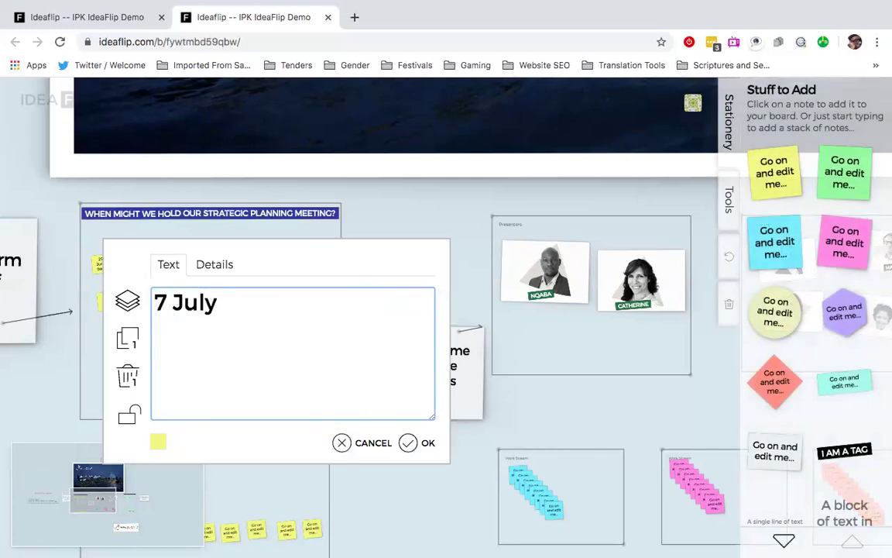
pyautogui.write(' 1pm')
pyautogui.press('Return')
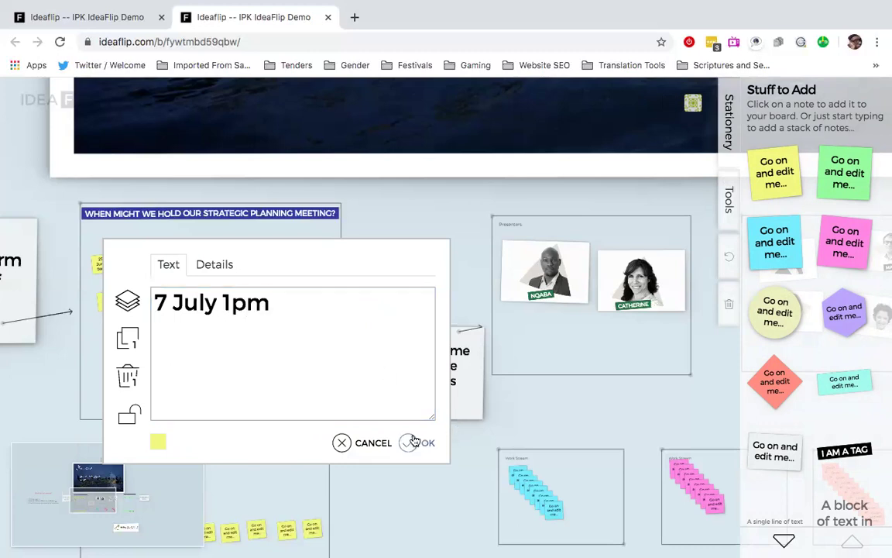
pyautogui.click(417, 442)
pyautogui.doubleClick(152, 270)
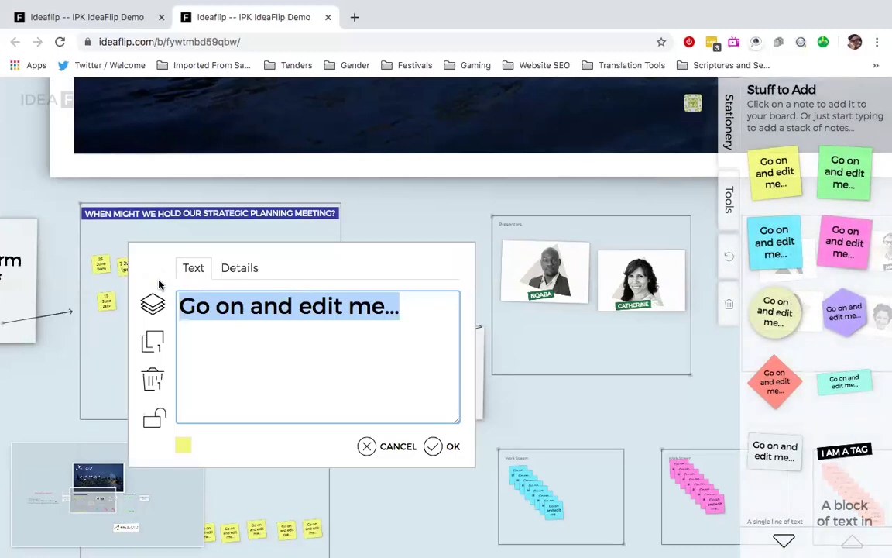
pyautogui.write('2')
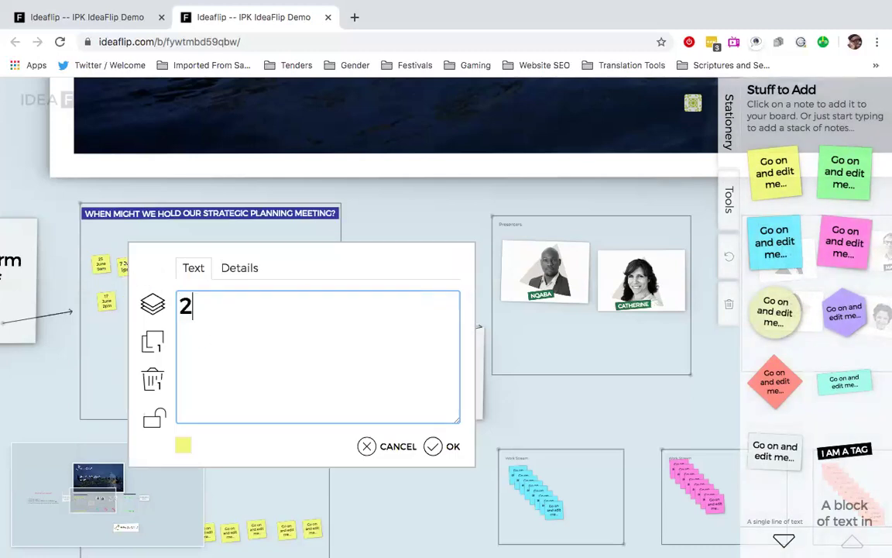
pyautogui.write('3 July')
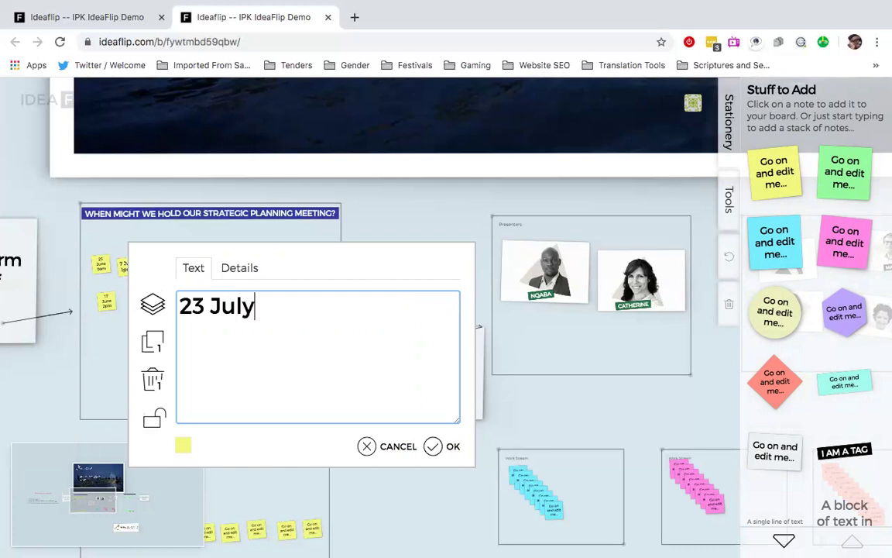
pyautogui.write(' 10am')
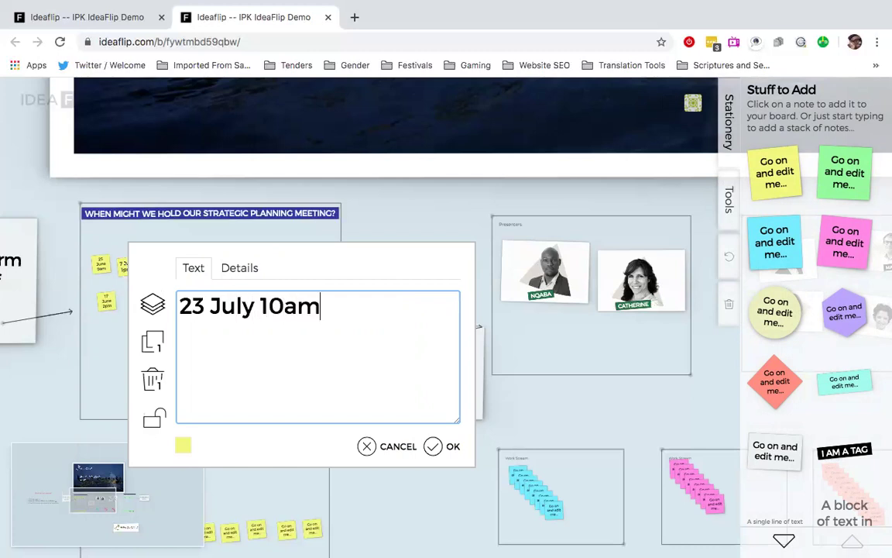
pyautogui.click(443, 448)
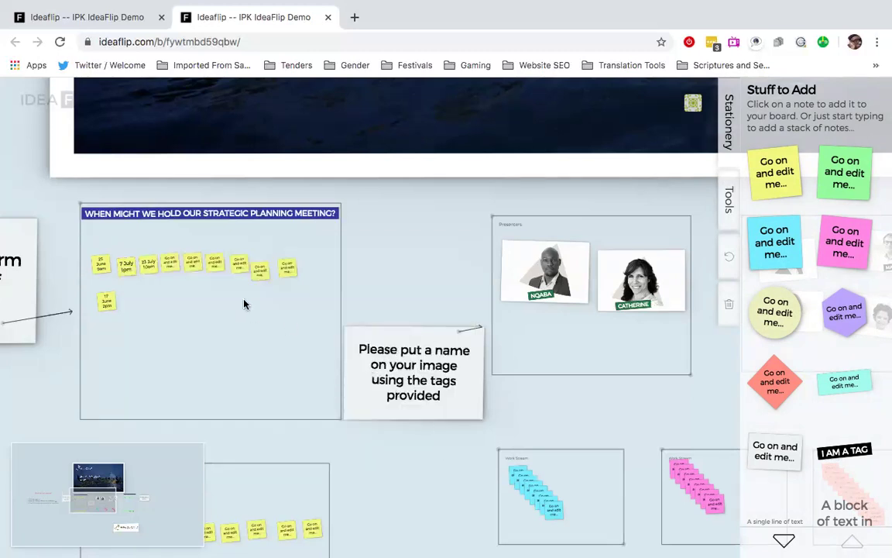
pyautogui.doubleClick(170, 265)
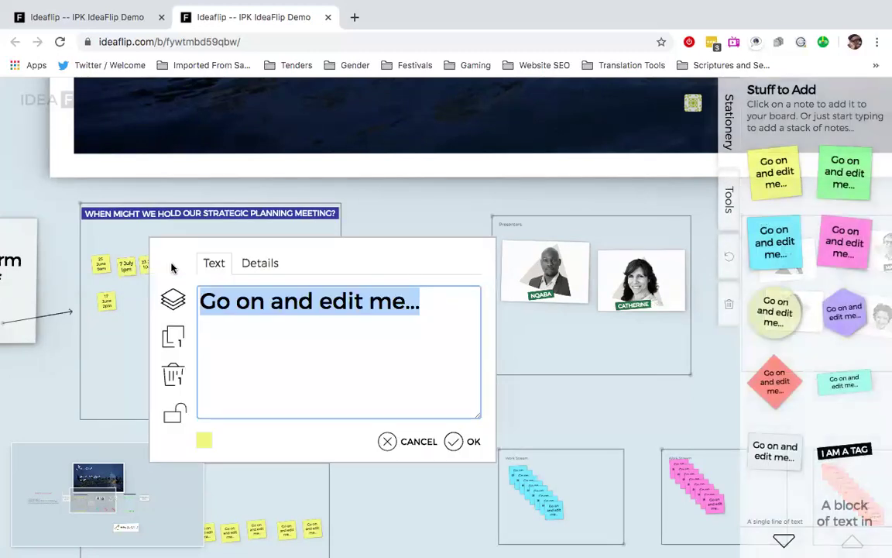
pyautogui.write('17 Au')
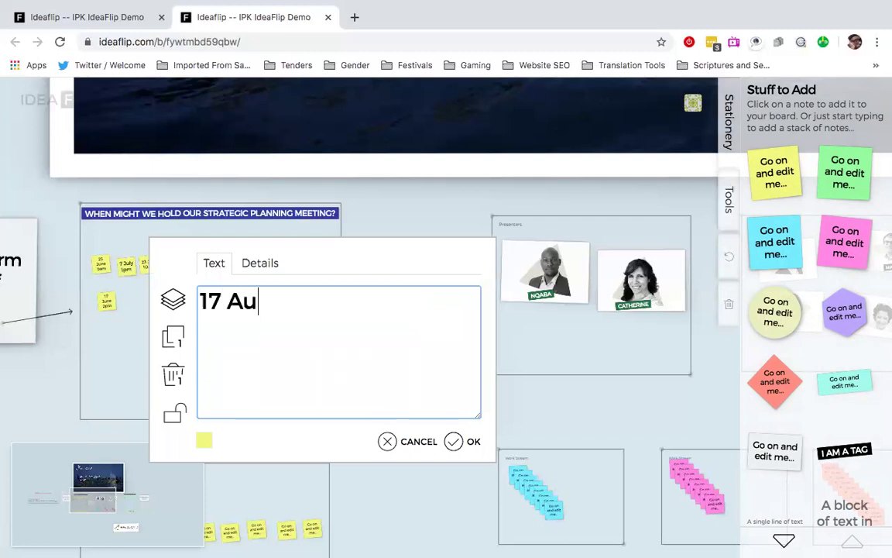
pyautogui.write('g 8:45am')
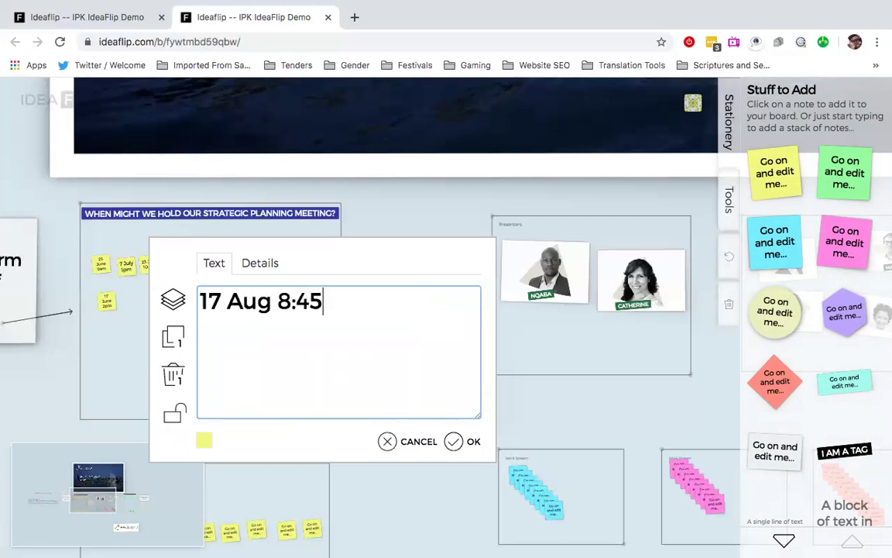
pyautogui.click(454, 443)
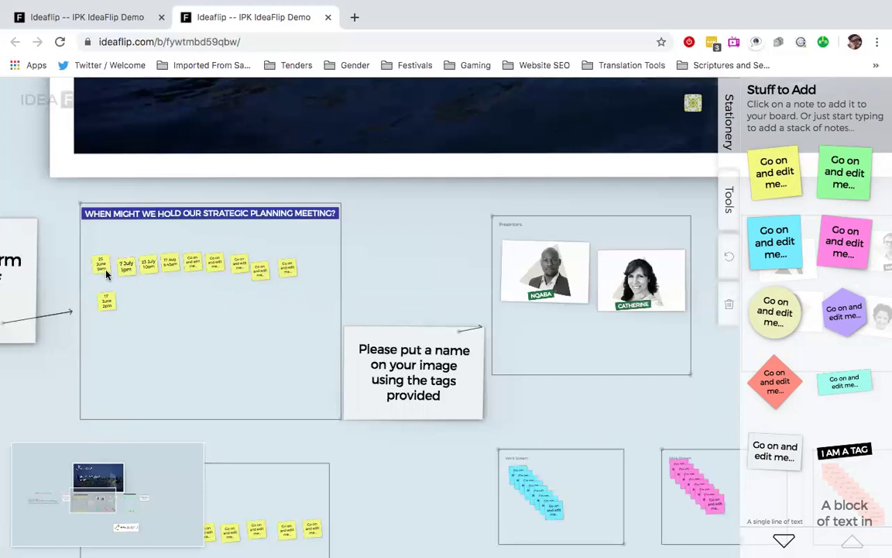
# Move the spare blank placeholder notes to the right side of the planning frame.
pyautogui.moveTo(189, 266); pyautogui.dragTo(311, 244)
pyautogui.moveTo(215, 261); pyautogui.dragTo(308, 291)
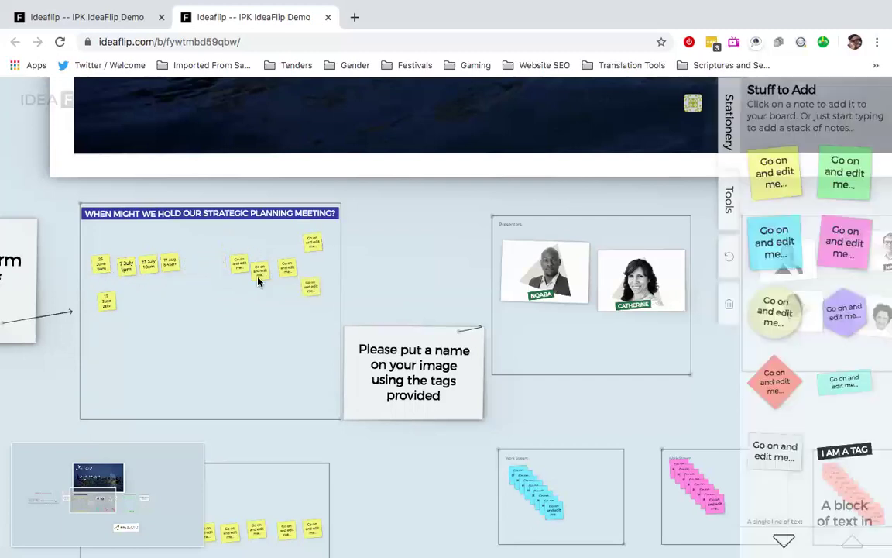
pyautogui.moveTo(240, 261); pyautogui.dragTo(284, 249)
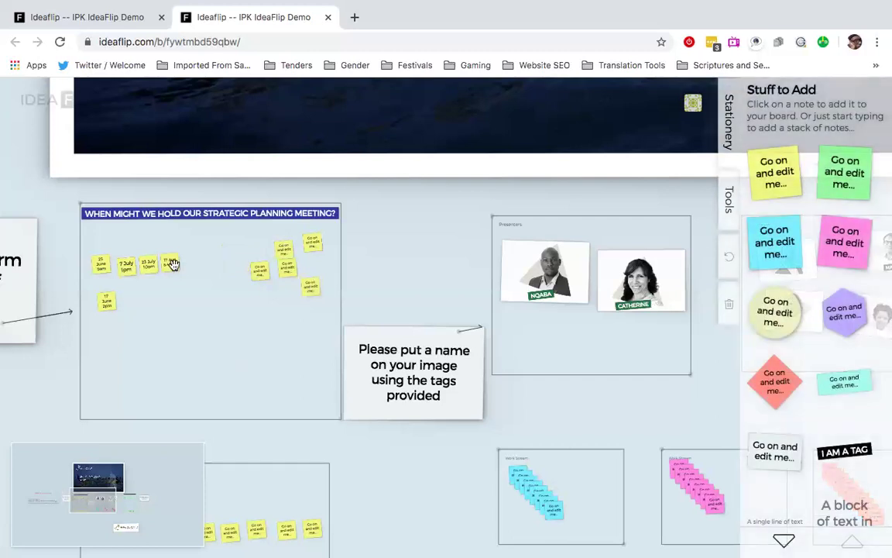
# Enlarge and spread out the 17 Aug, 23 July, 7 July, 25 June and 17 June notes.
pyautogui.moveTo(174, 264); pyautogui.dragTo(226, 267)
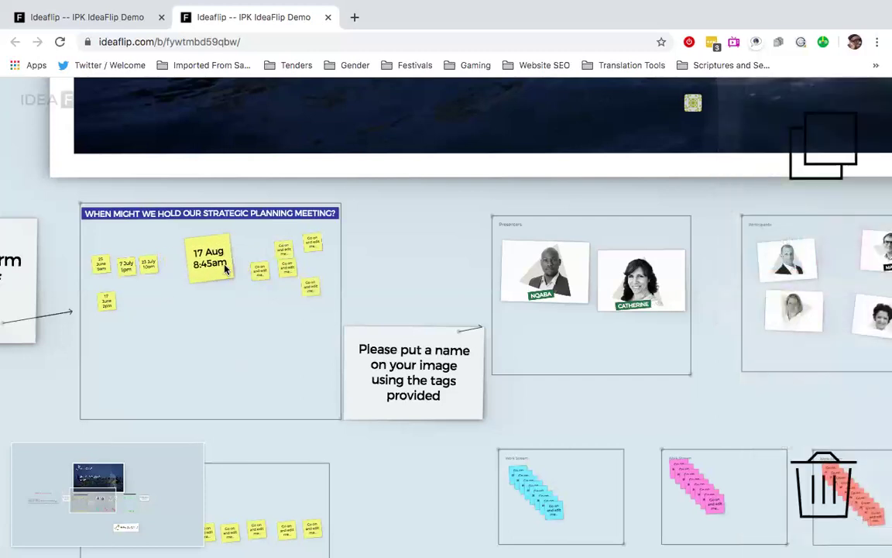
pyautogui.moveTo(148, 262); pyautogui.dragTo(199, 308)
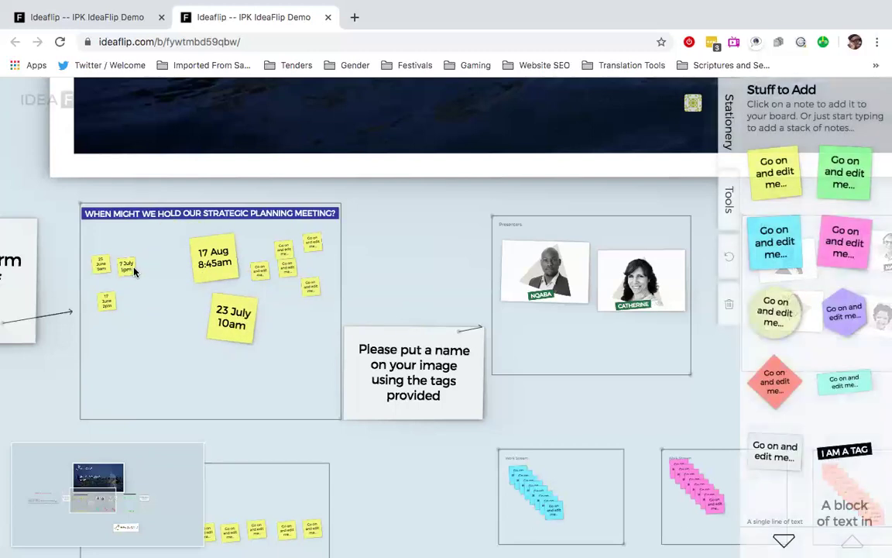
pyautogui.moveTo(134, 270); pyautogui.dragTo(152, 233)
pyautogui.moveTo(99, 261); pyautogui.dragTo(121, 269)
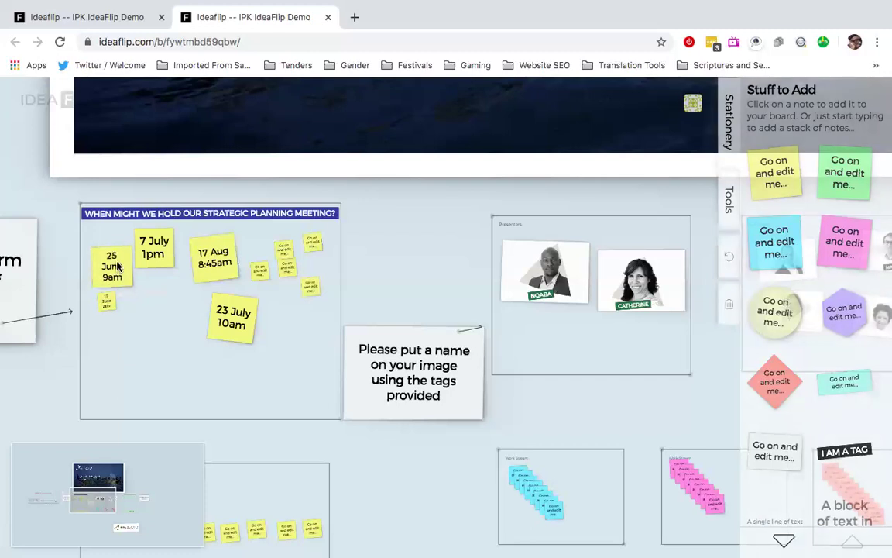
pyautogui.click(114, 264)
pyautogui.moveTo(110, 302); pyautogui.dragTo(127, 321)
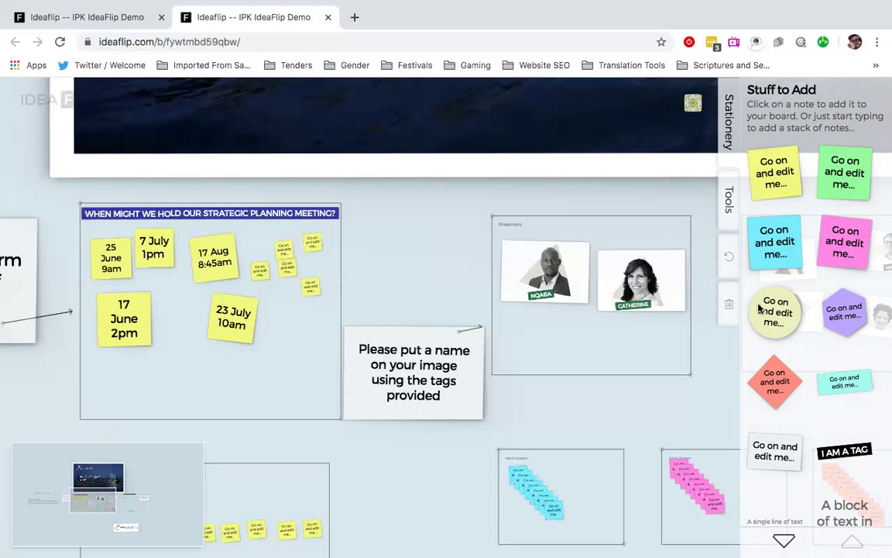
# Put green check badges on the date notes: two on '23 July 10am', one on '17 June 2pm'.
pyautogui.scroll(-3, 843, 311)
pyautogui.scroll(-10, 844, 310)
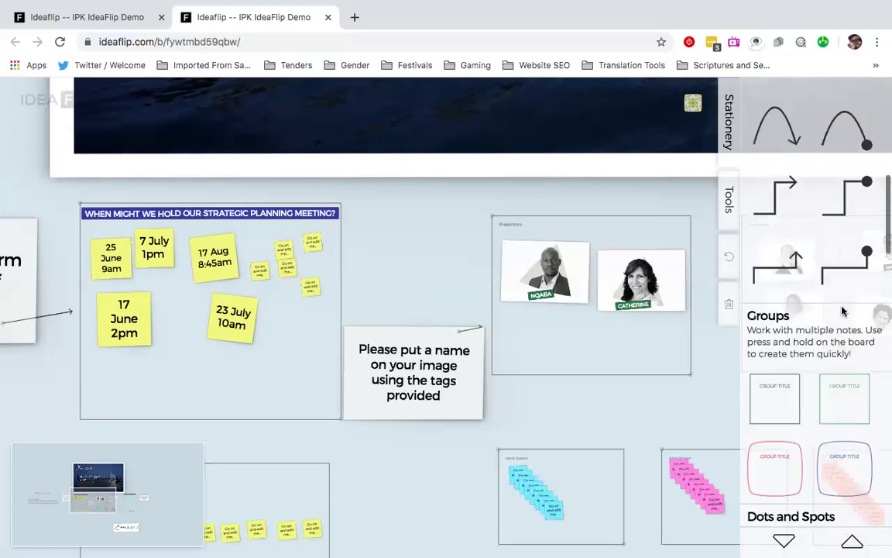
pyautogui.scroll(-1, 844, 310)
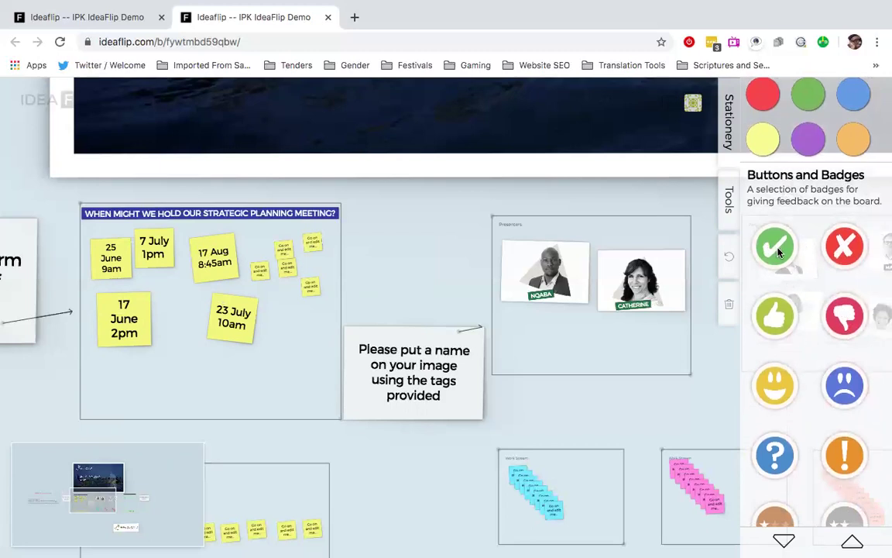
pyautogui.moveTo(779, 252); pyautogui.dragTo(244, 337)
pyautogui.moveTo(779, 256); pyautogui.dragTo(138, 335)
pyautogui.moveTo(254, 370); pyautogui.dragTo(226, 331)
pyautogui.moveTo(770, 246); pyautogui.dragTo(242, 313)
pyautogui.moveTo(94, 506); pyautogui.dragTo(94, 509)
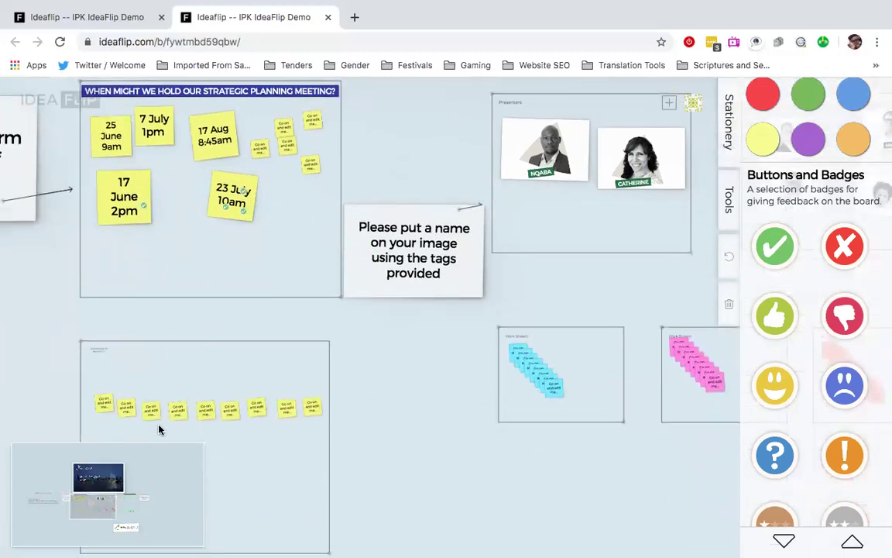
# Duplicate the '23 July 10am' note and place the copy in the frame below.
pyautogui.doubleClick(229, 192)
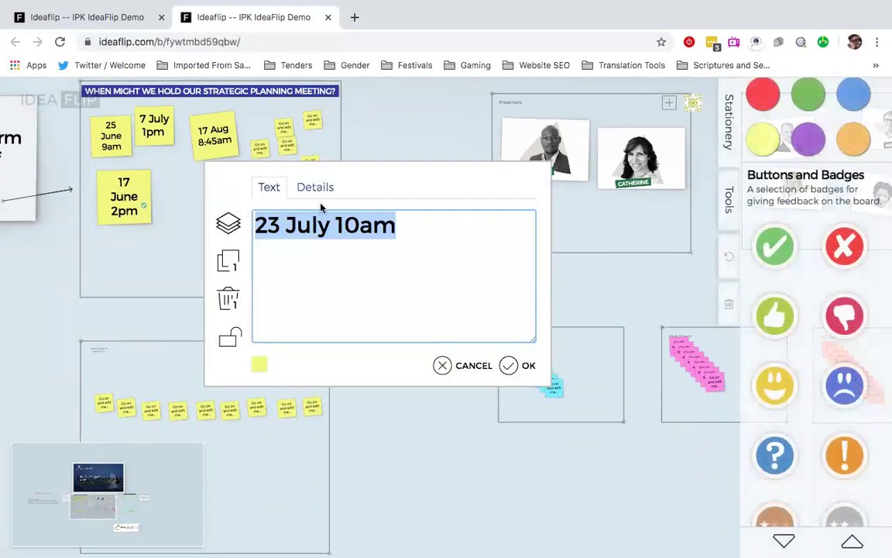
pyautogui.click(227, 263)
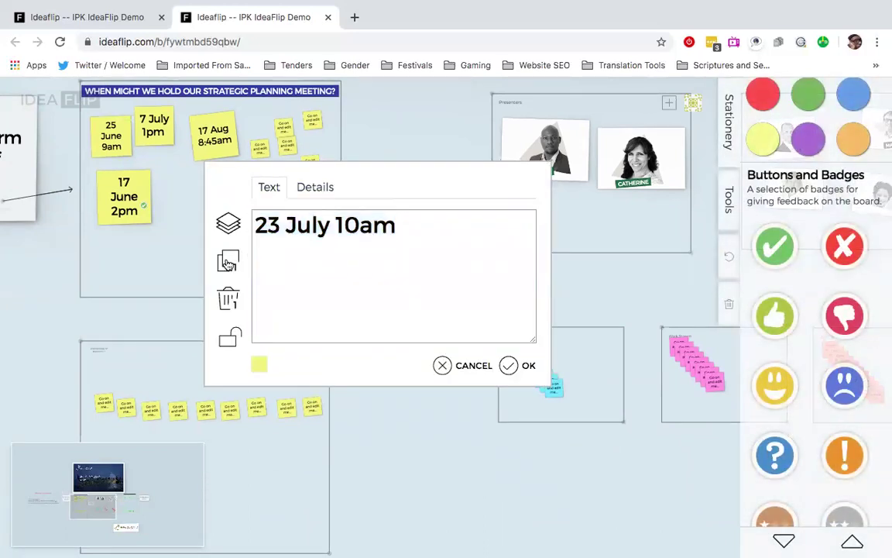
pyautogui.moveTo(238, 208); pyautogui.dragTo(226, 465)
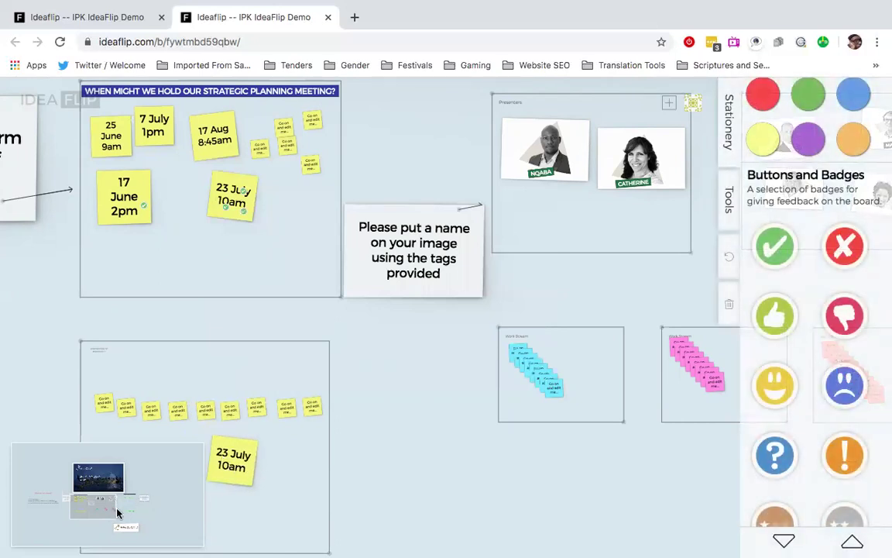
pyautogui.moveTo(110, 512); pyautogui.dragTo(136, 506)
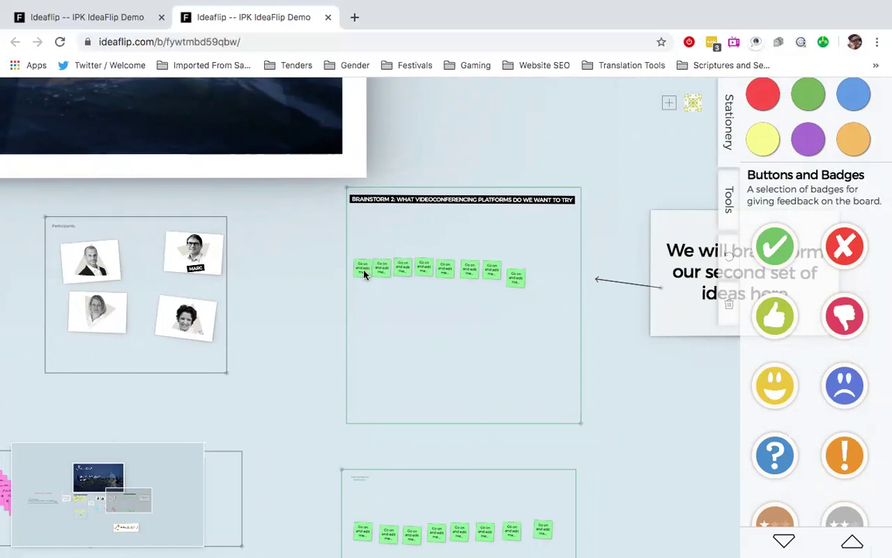
# Pull out two green notes and label them 'Zoom' and 'Microsoft Teams'.
pyautogui.moveTo(364, 274); pyautogui.dragTo(371, 298)
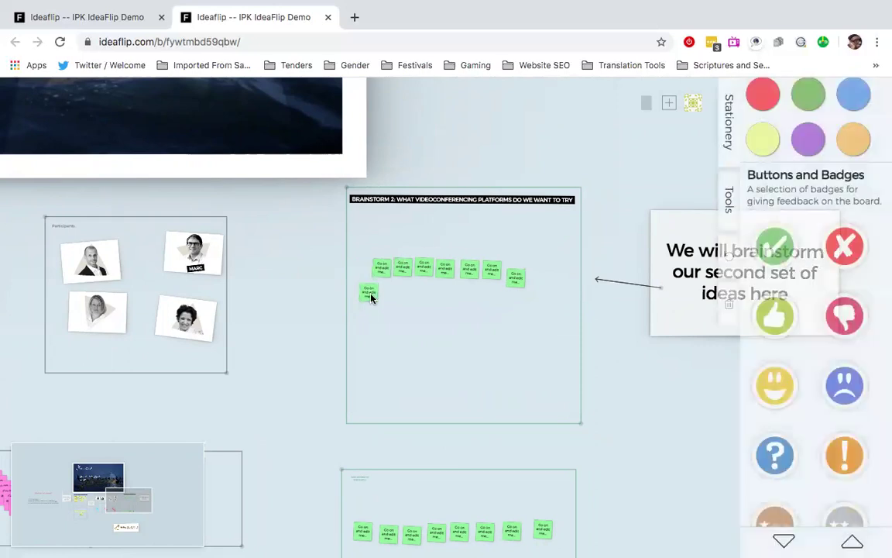
pyautogui.doubleClick(370, 299)
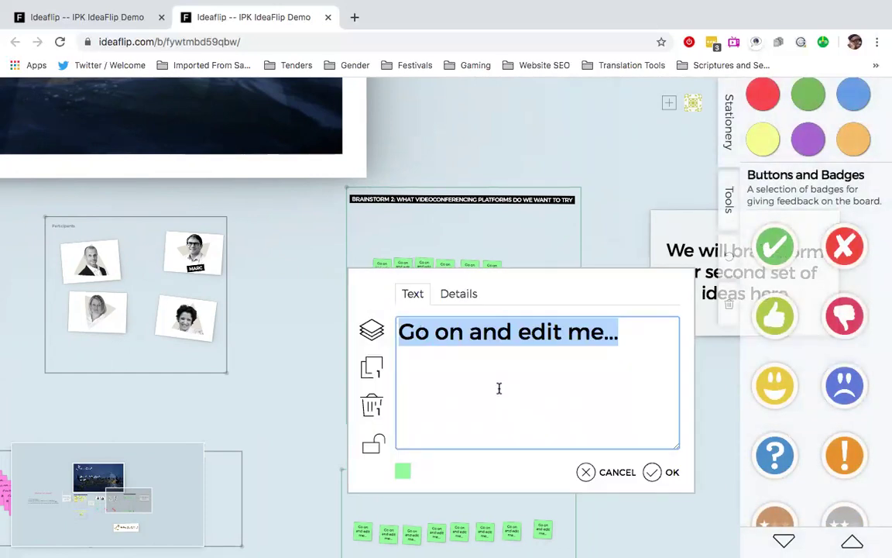
pyautogui.write('Zoom')
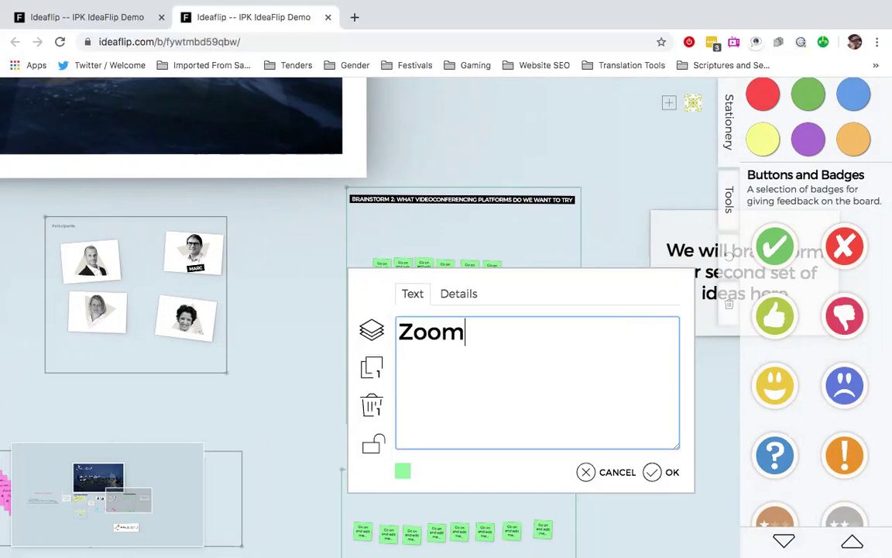
pyautogui.click(660, 476)
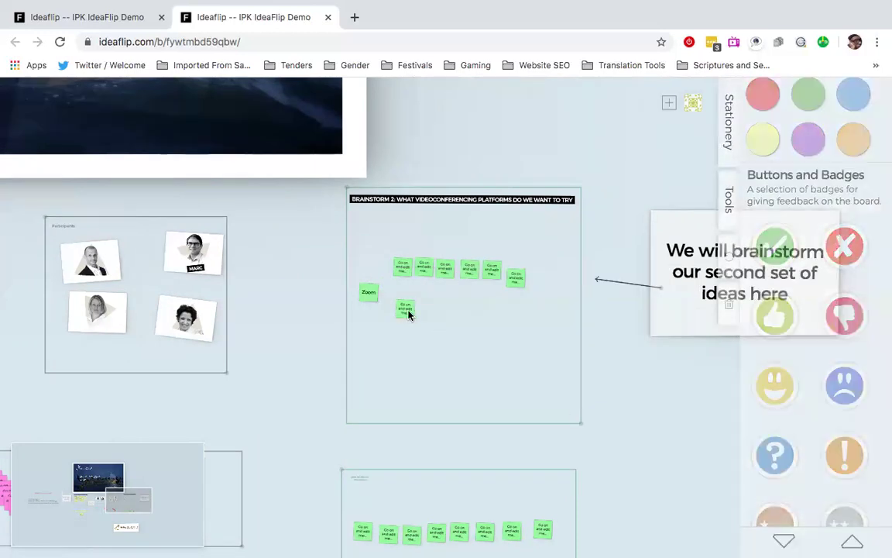
pyautogui.moveTo(399, 305); pyautogui.dragTo(424, 329)
pyautogui.doubleClick(422, 319)
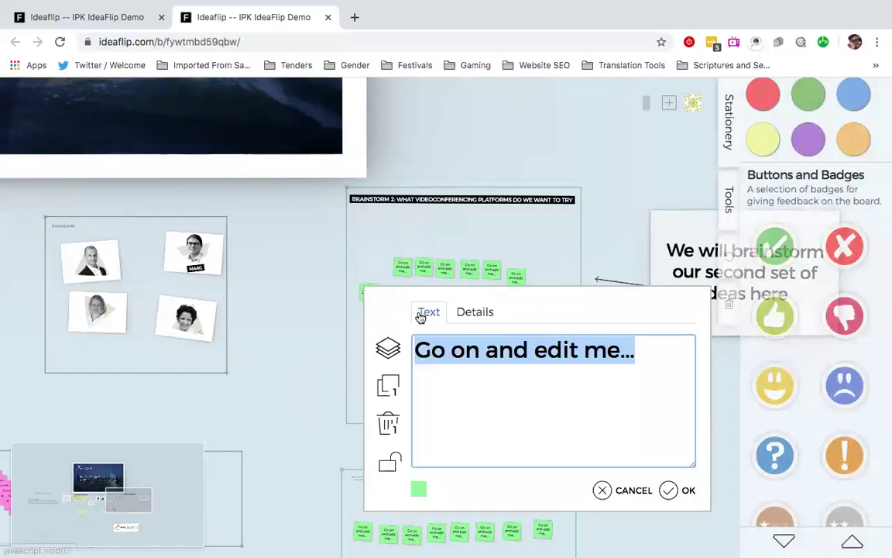
pyautogui.write('Micros')
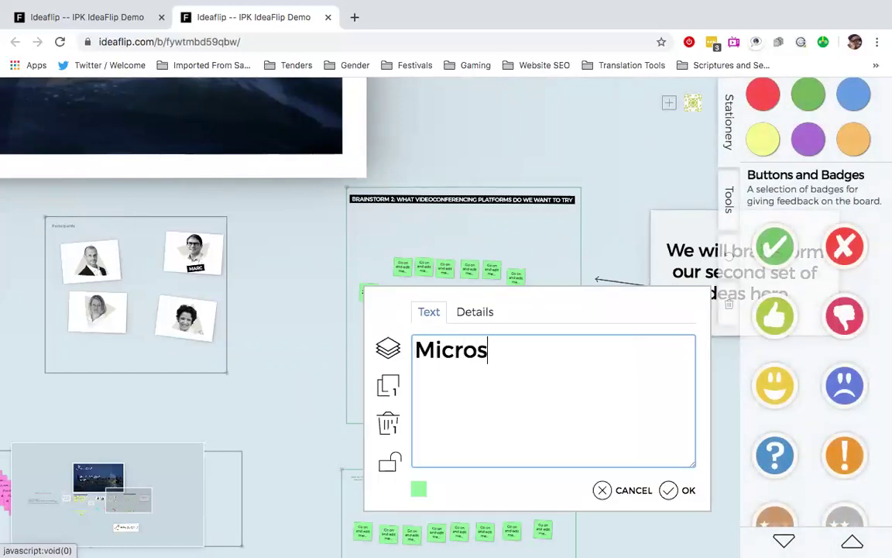
pyautogui.write('oft Teams')
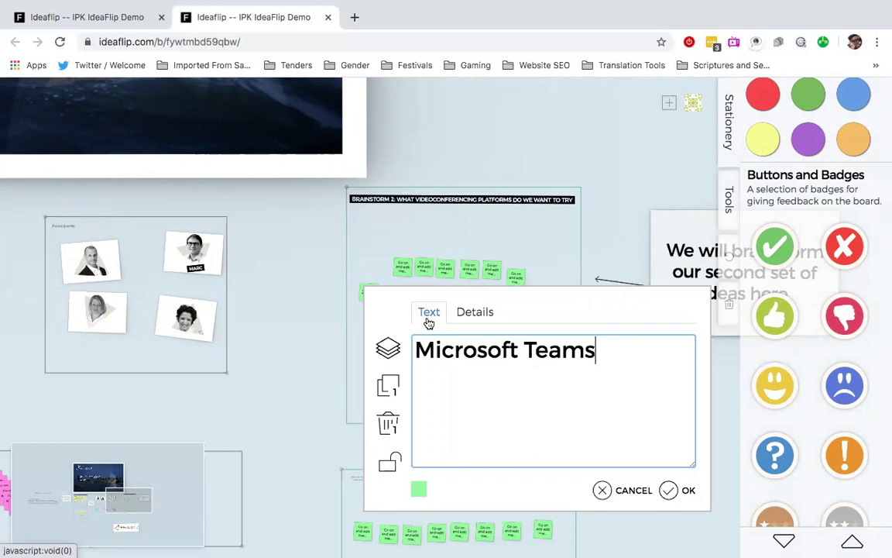
pyautogui.click(680, 490)
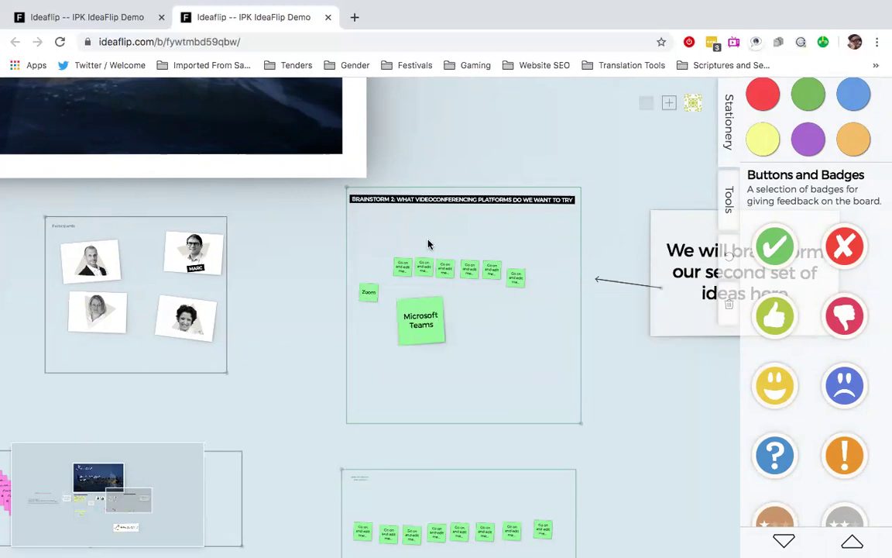
# Move a large green note lower in the frame and label it 'GoToMeeting'.
pyautogui.moveTo(403, 268); pyautogui.dragTo(520, 280)
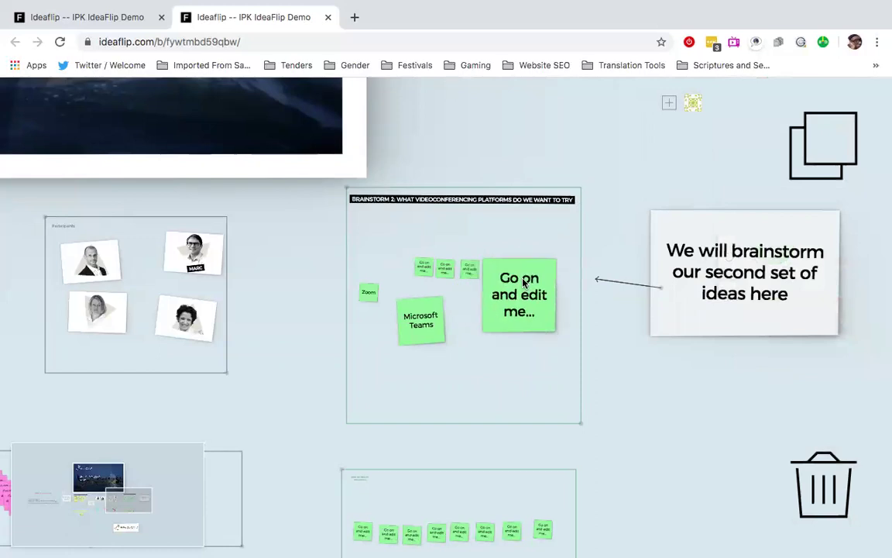
pyautogui.moveTo(524, 283); pyautogui.dragTo(511, 341)
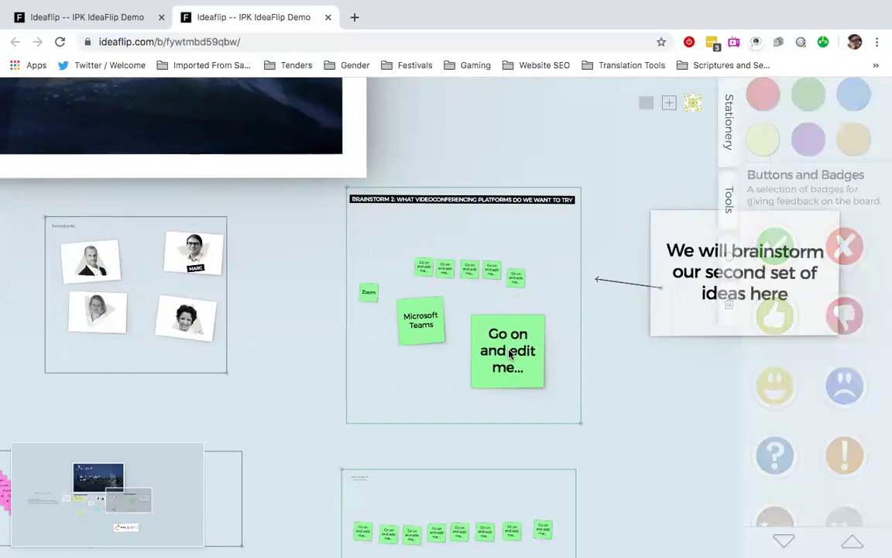
pyautogui.doubleClick(510, 354)
pyautogui.write('Go')
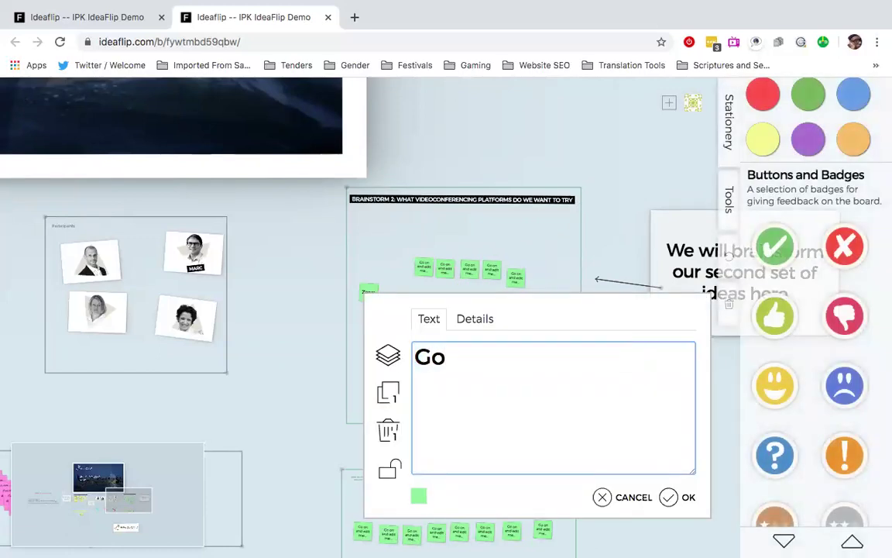
pyautogui.write('ToMeeting')
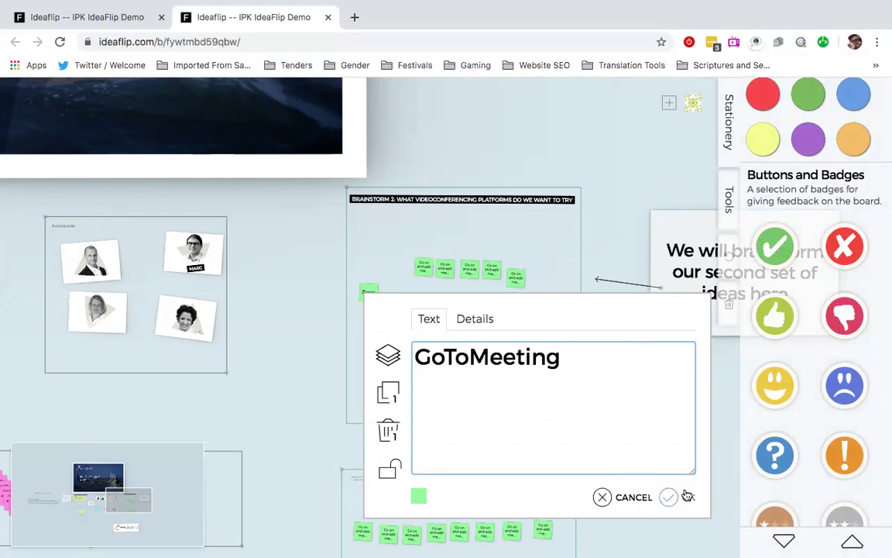
pyautogui.click(686, 496)
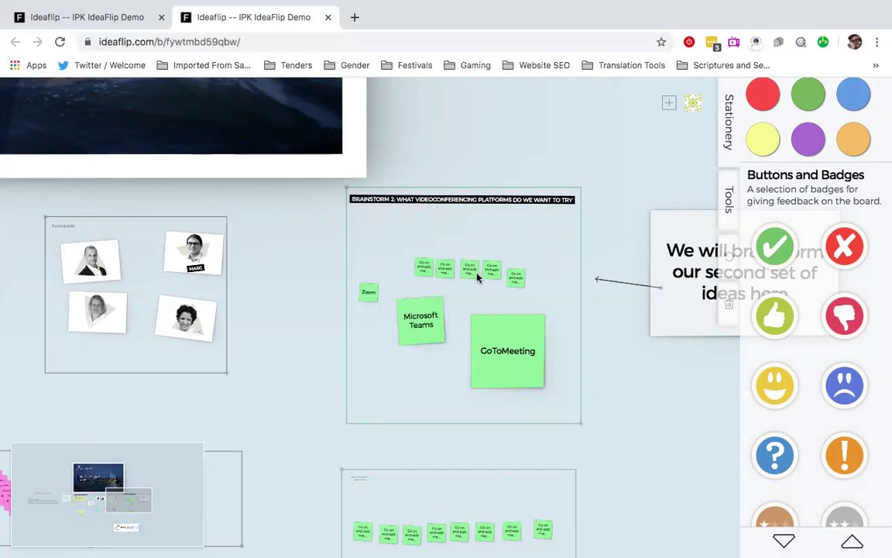
# Label a small green note 'Skype for Business'.
pyautogui.doubleClick(424, 267)
pyautogui.write('S')
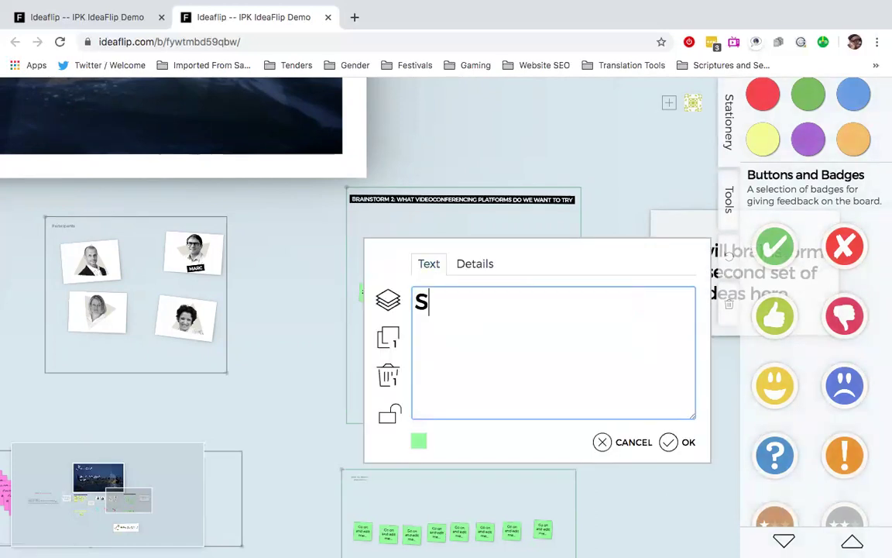
pyautogui.write('kypefor')
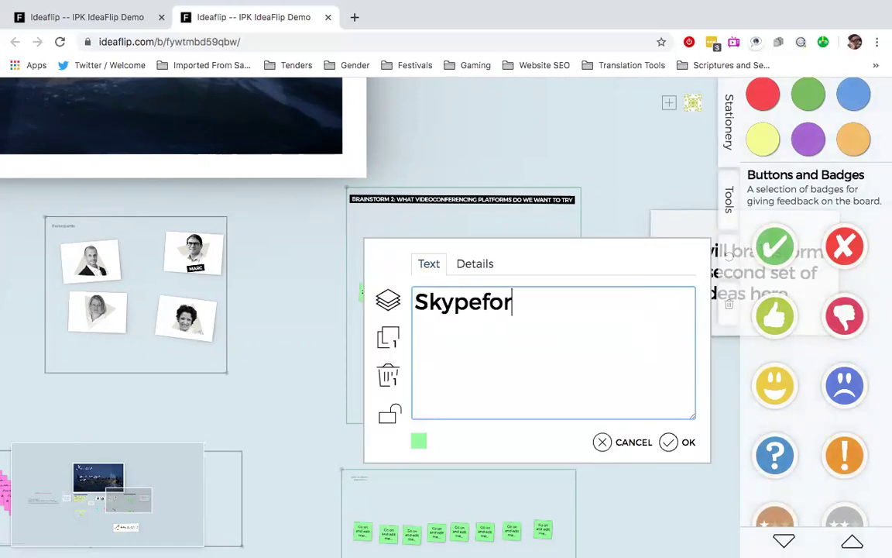
pyautogui.press('Left')
pyautogui.press('Left')
pyautogui.press('Left')
pyautogui.press('Right')
pyautogui.press('Right')
pyautogui.write('Busi')
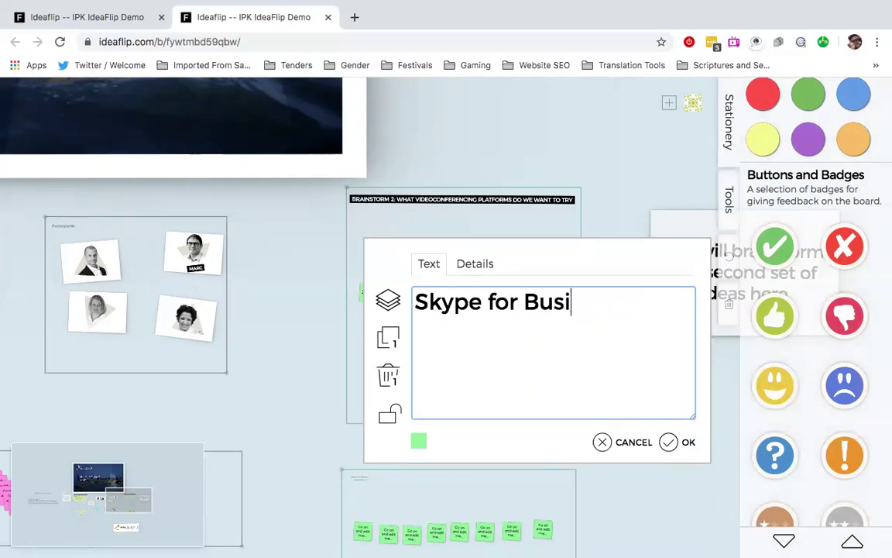
pyautogui.write('ness')
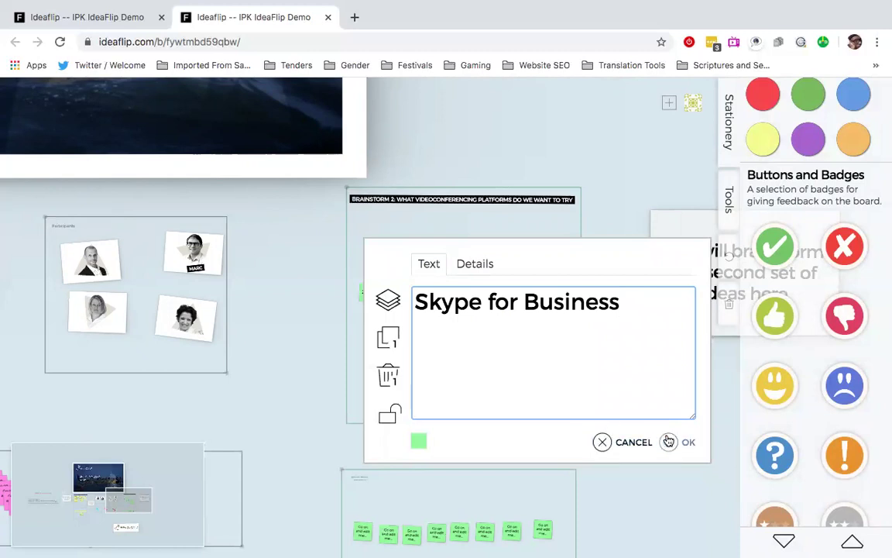
pyautogui.click(669, 440)
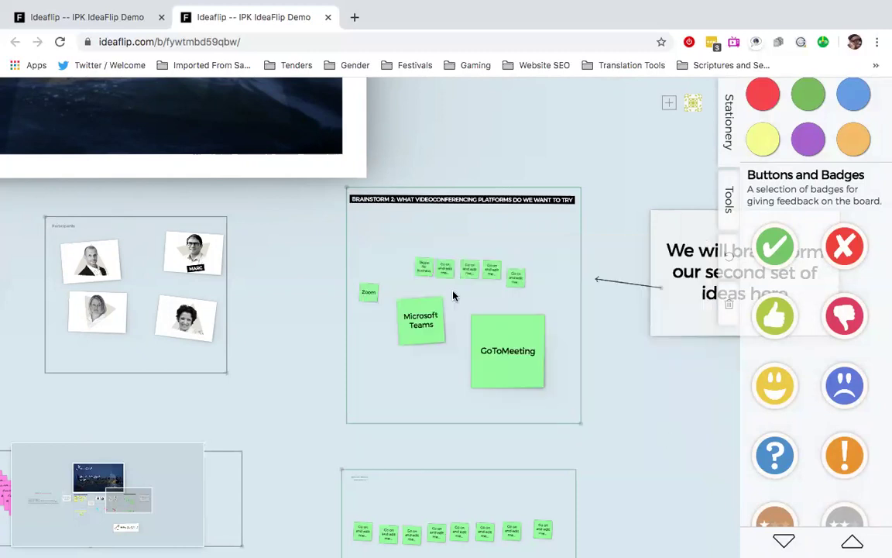
# Add an enlarged 'ezTalks Meetings' note beside Skype for Business, clearing the blank note behind it.
pyautogui.moveTo(423, 270); pyautogui.dragTo(384, 246)
pyautogui.doubleClick(446, 269)
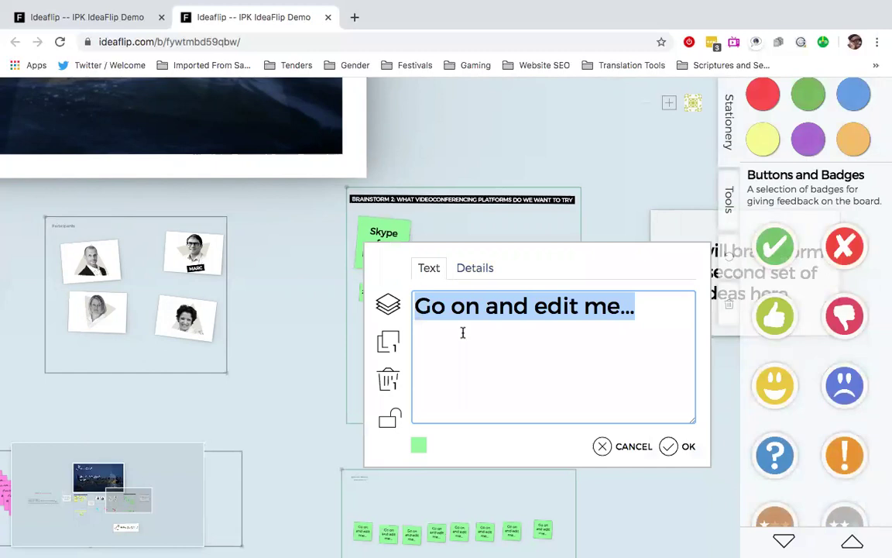
pyautogui.write('ezTal')
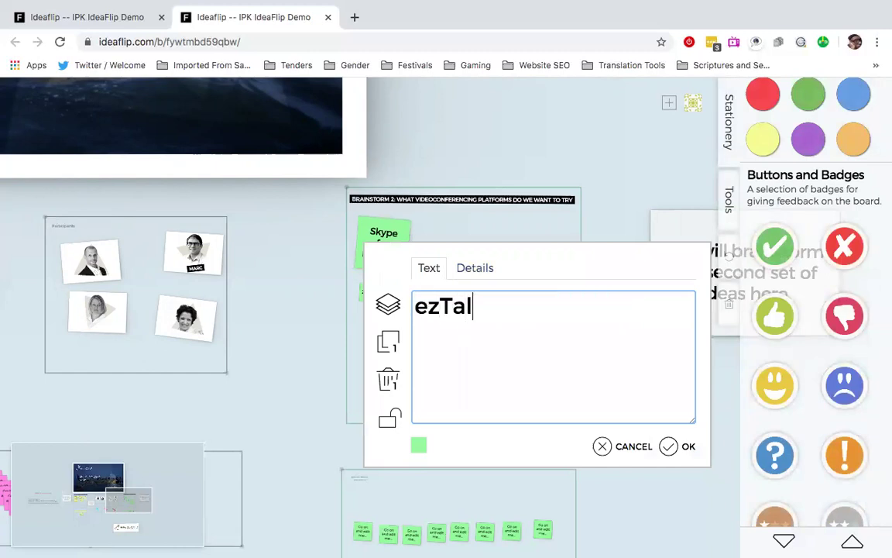
pyautogui.write('ks Meetings')
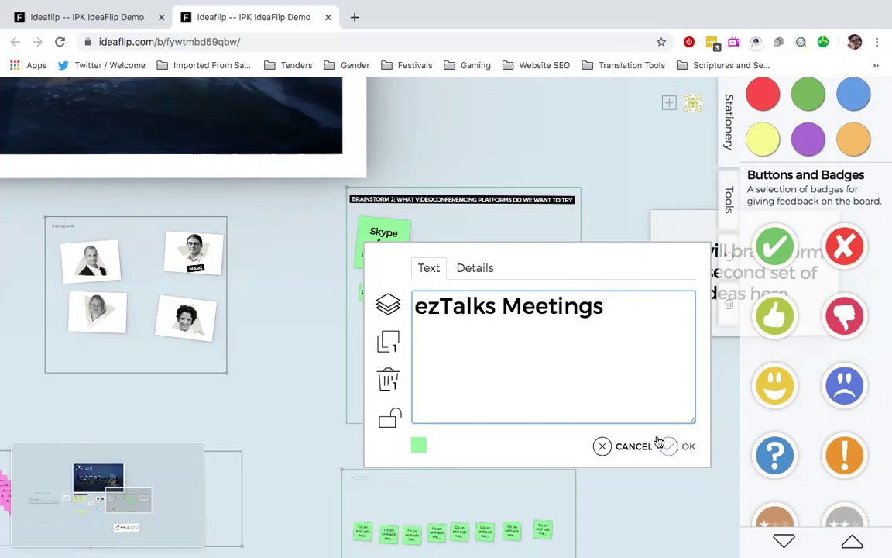
pyautogui.click(671, 446)
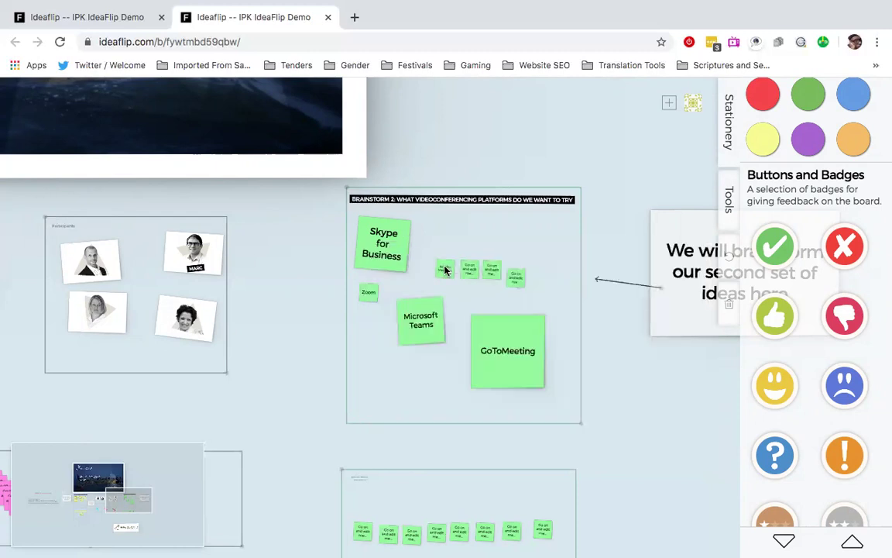
pyautogui.moveTo(445, 269); pyautogui.dragTo(464, 237)
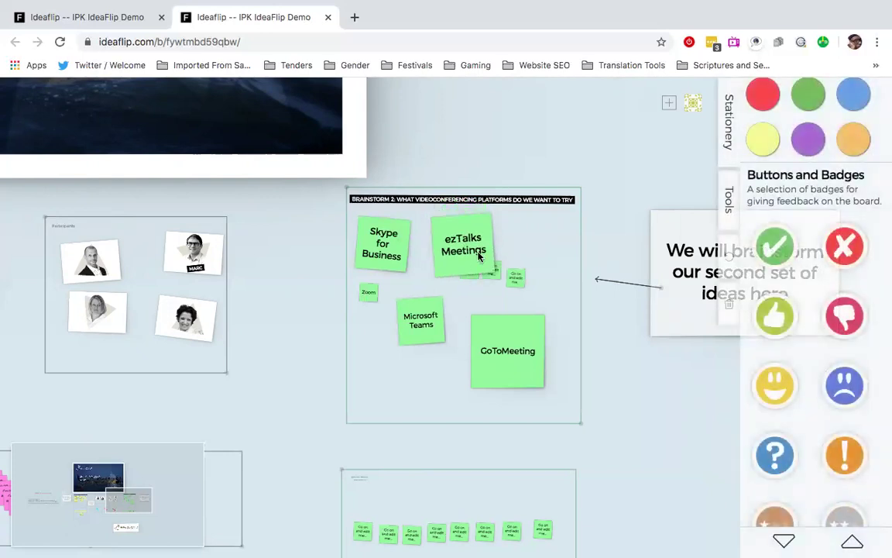
pyautogui.moveTo(492, 270); pyautogui.dragTo(534, 247)
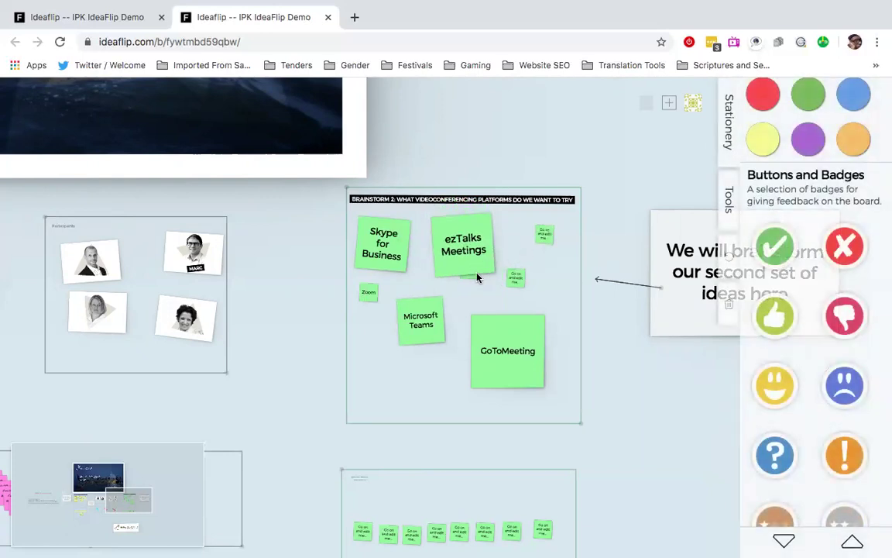
pyautogui.moveTo(479, 276); pyautogui.dragTo(524, 292)
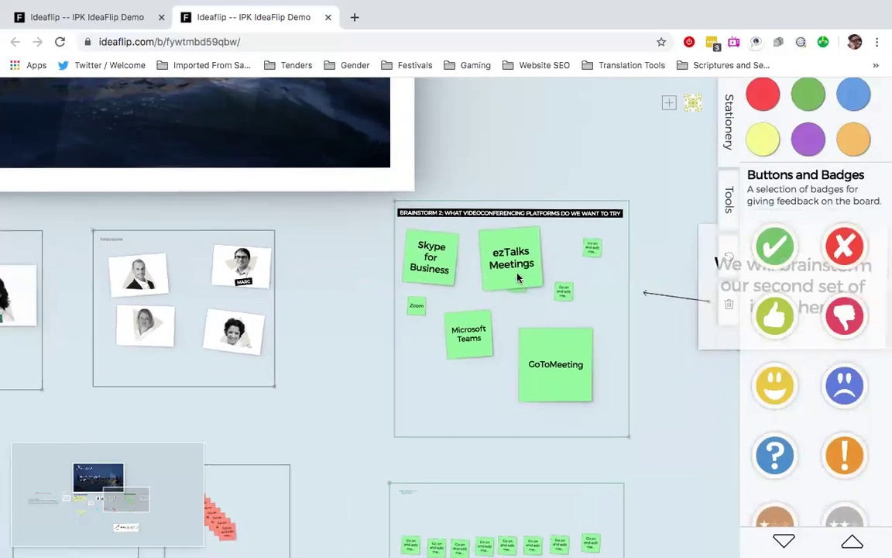
pyautogui.moveTo(518, 255); pyautogui.dragTo(521, 269)
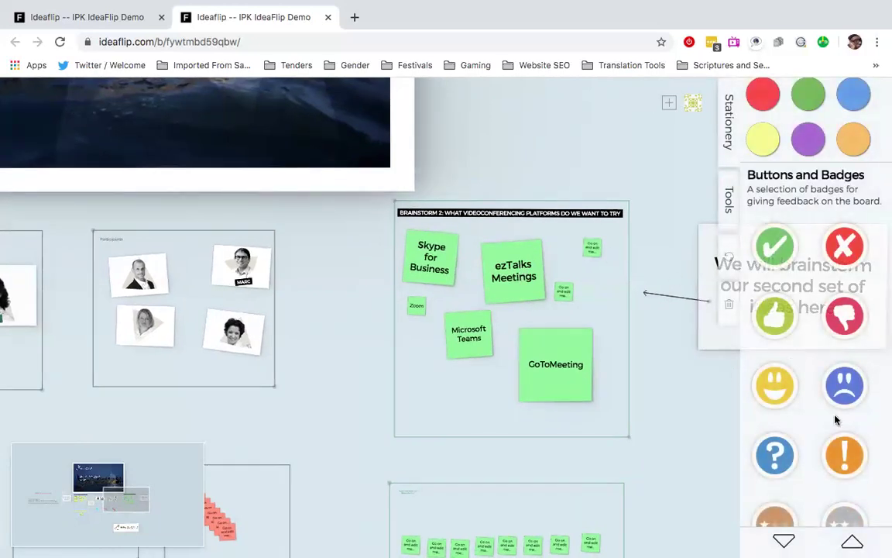
# Bring the star badges into view and enlarge the Zoom note beside Microsoft Teams.
pyautogui.scroll(-5, 837, 419)
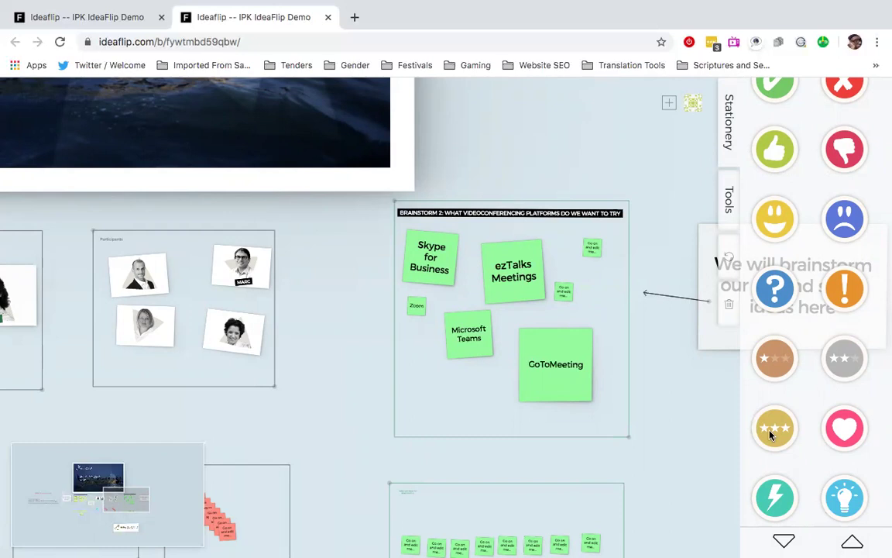
pyautogui.moveTo(416, 305); pyautogui.dragTo(435, 316)
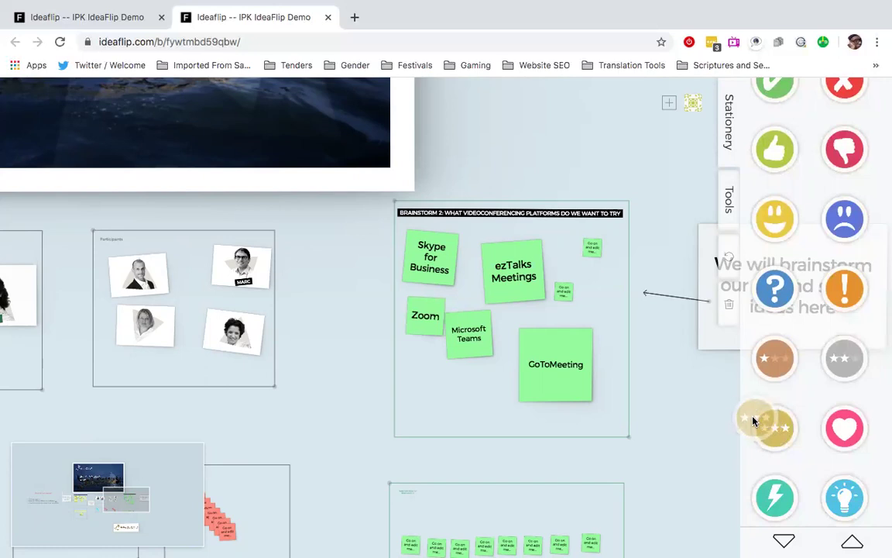
# Rate Zoom, GoToMeeting, Skype for Business, ezTalks Meetings and Teams with one-, two- and three-star badges.
pyautogui.moveTo(752, 419); pyautogui.dragTo(491, 384)
pyautogui.moveTo(427, 335); pyautogui.dragTo(430, 345)
pyautogui.moveTo(844, 358); pyautogui.dragTo(475, 342)
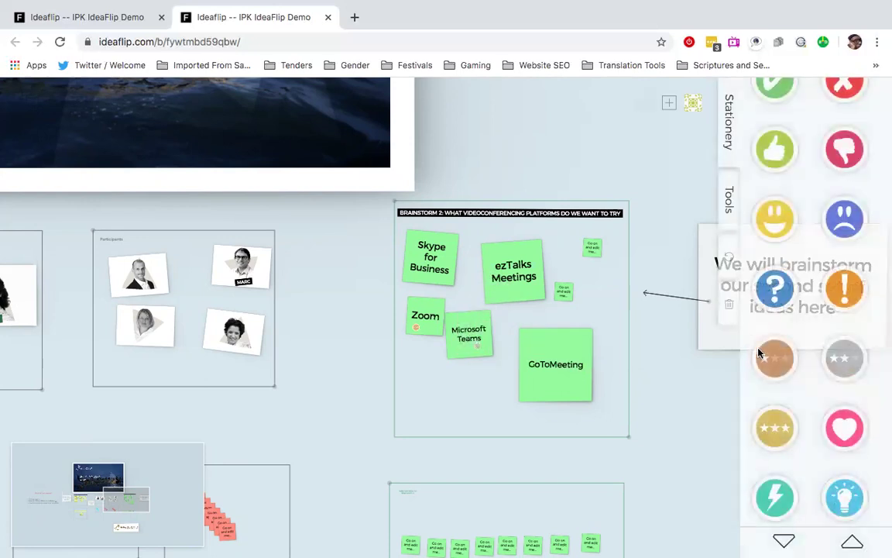
pyautogui.moveTo(771, 363)
pyautogui.mouseDown()
pyautogui.moveTo(683, 364)
pyautogui.moveTo(548, 382)
pyautogui.moveTo(546, 391)
pyautogui.mouseUp()
pyautogui.moveTo(786, 435)
pyautogui.mouseDown()
pyautogui.moveTo(601, 371)
pyautogui.moveTo(520, 320)
pyautogui.moveTo(553, 364)
pyautogui.moveTo(475, 338)
pyautogui.mouseUp()
pyautogui.moveTo(763, 345)
pyautogui.mouseDown()
pyautogui.moveTo(564, 321)
pyautogui.moveTo(434, 266)
pyautogui.mouseUp()
pyautogui.moveTo(775, 357)
pyautogui.mouseDown()
pyautogui.moveTo(624, 347)
pyautogui.moveTo(518, 285)
pyautogui.mouseUp()
pyautogui.moveTo(539, 346); pyautogui.dragTo(422, 315)
pyautogui.moveTo(767, 358); pyautogui.dragTo(571, 371)
pyautogui.moveTo(775, 357); pyautogui.dragTo(463, 346)
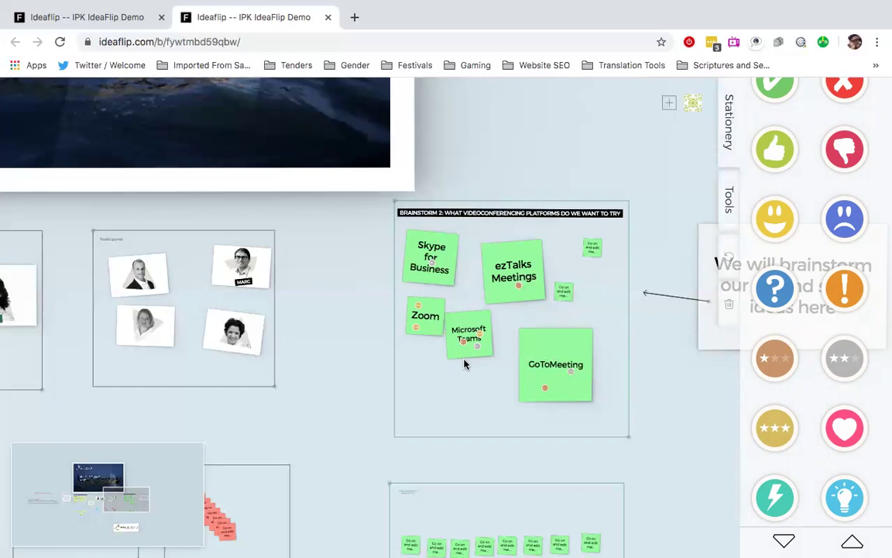
# Zoom in on the Brainstorm 2 frame to inspect the star badges, then ease back out.
pyautogui.scroll(5, 464, 364)
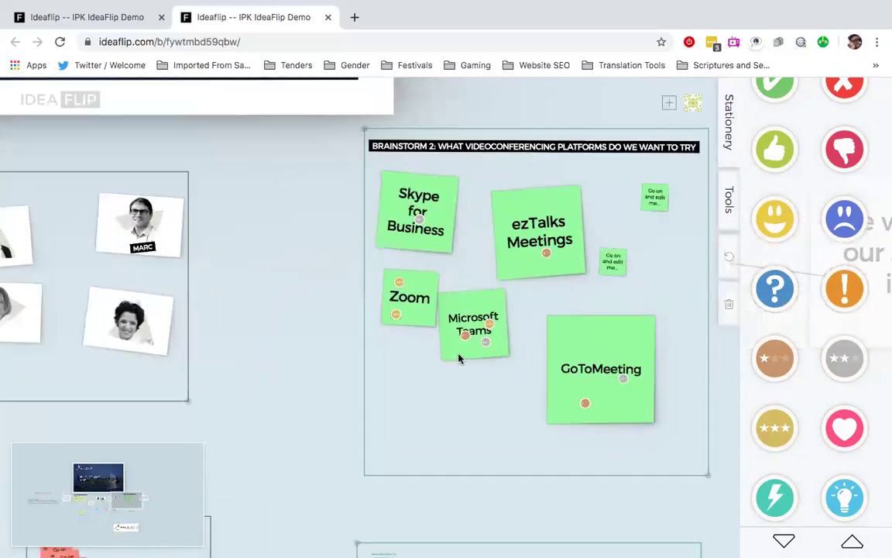
pyautogui.scroll(3, 456, 355)
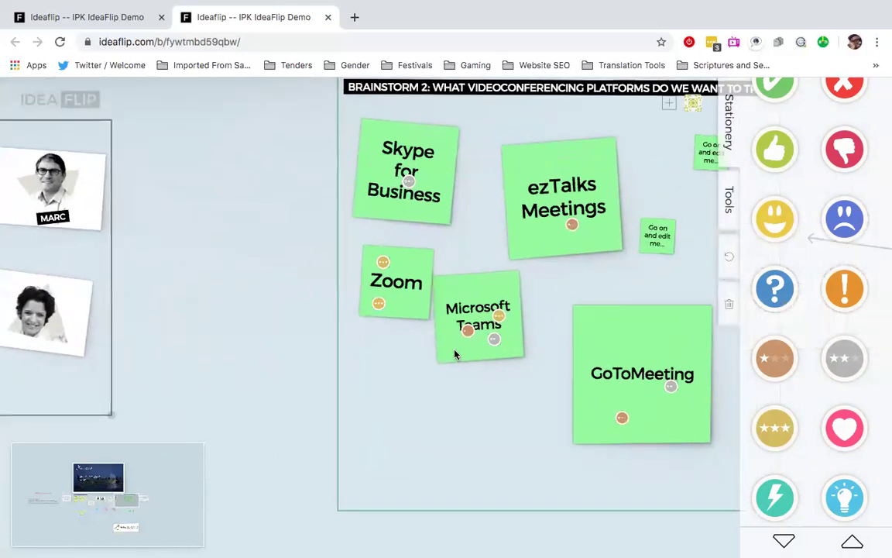
pyautogui.scroll(2, 455, 354)
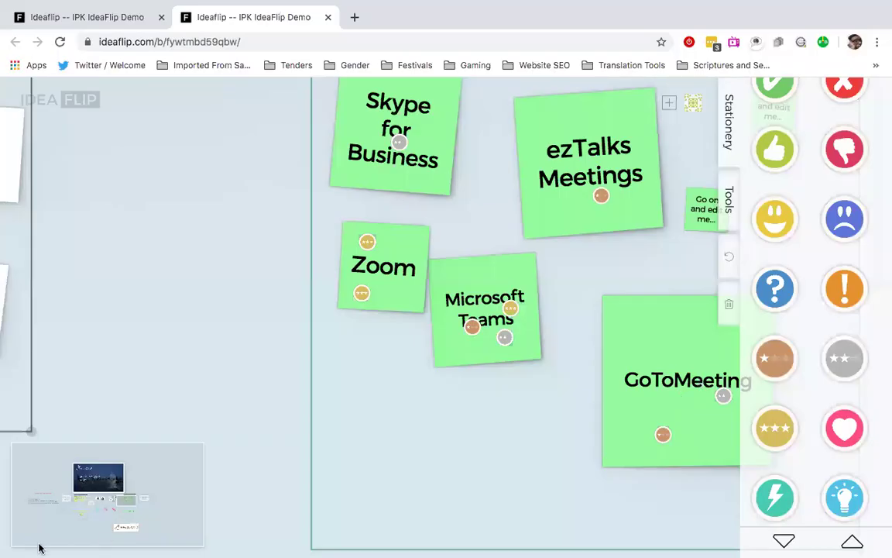
pyautogui.scroll(-3, 113, 514)
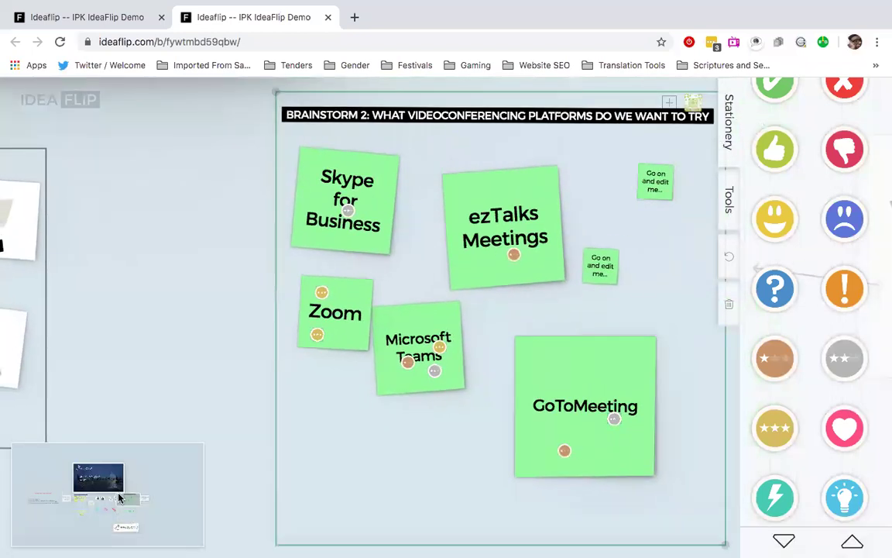
# Use the minimap to bring all three Work Stream frames and their stacked notes into view.
pyautogui.scroll(-2, 119, 499)
pyautogui.click(128, 505)
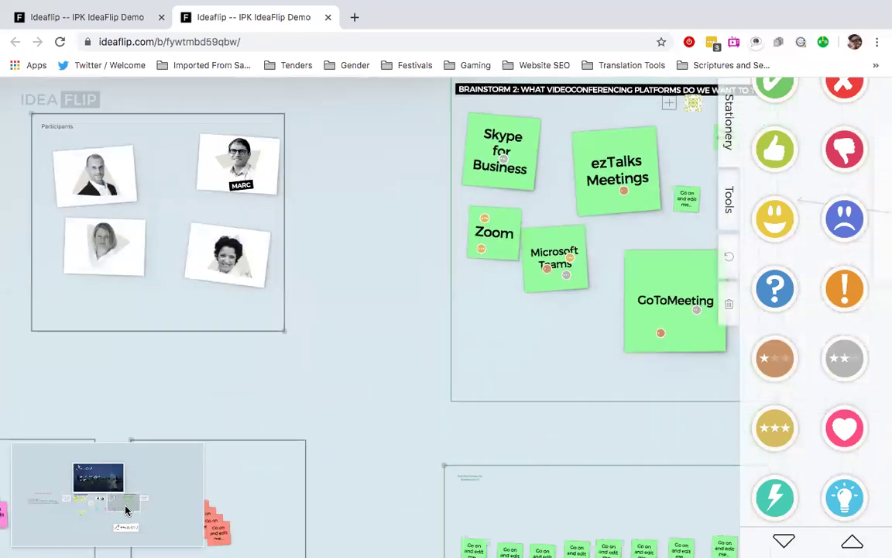
pyautogui.click(121, 521)
pyautogui.moveTo(121, 521); pyautogui.dragTo(111, 522)
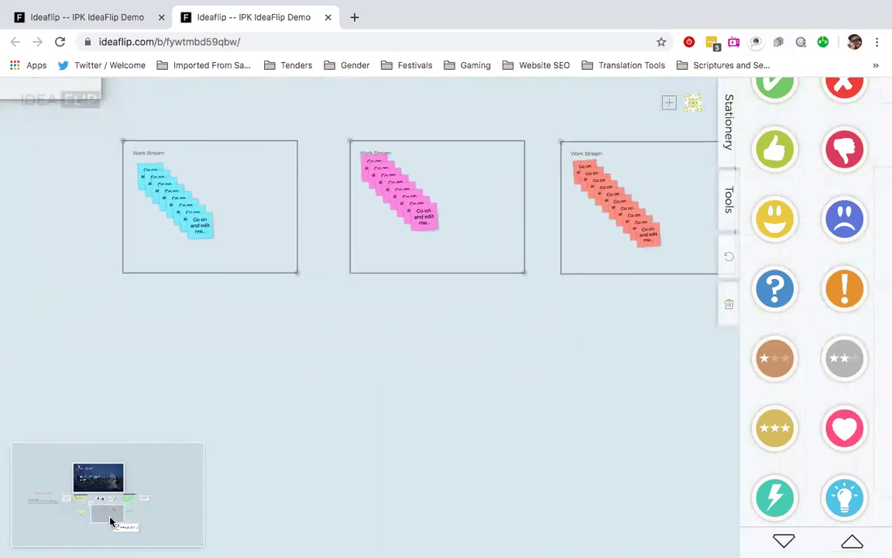
pyautogui.scroll(5, 811, 355)
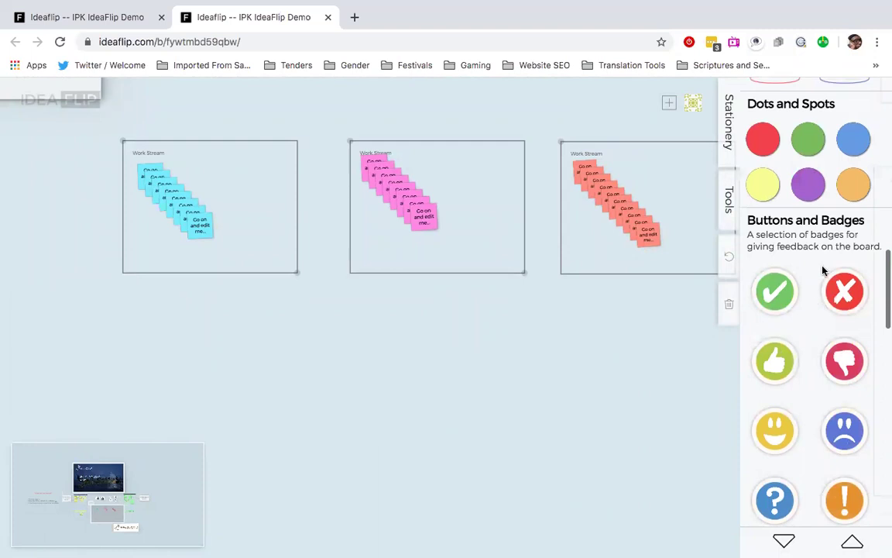
pyautogui.scroll(-1, 820, 428)
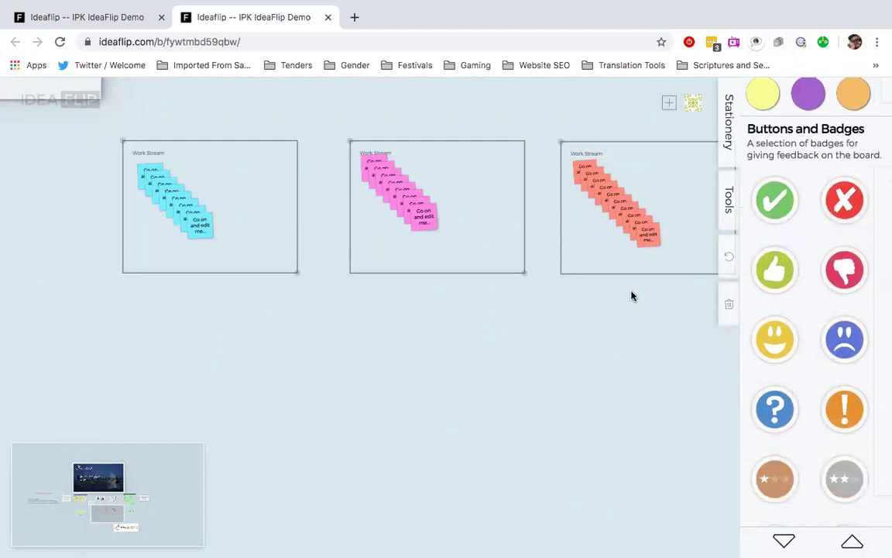
# Show the board Tools, turn Lock Board on for read-only, then off again.
pyautogui.click(735, 206)
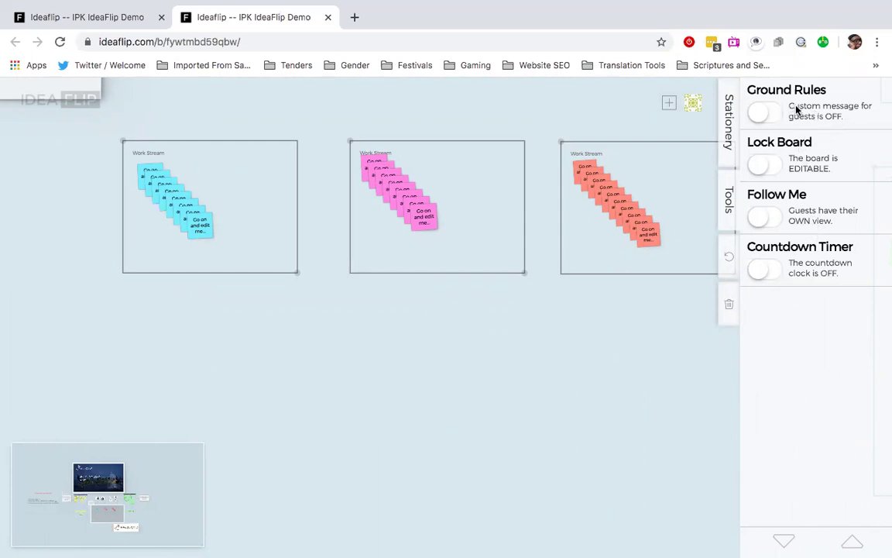
pyautogui.click(777, 168)
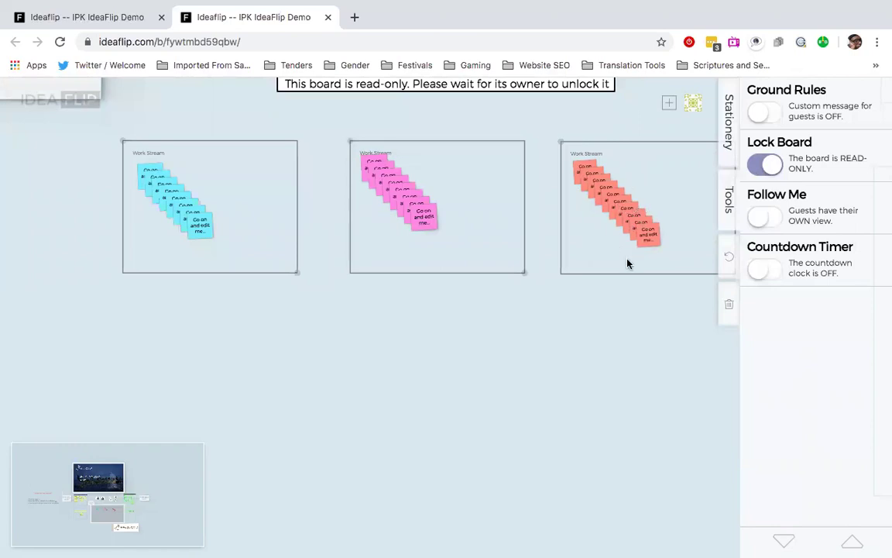
pyautogui.click(759, 166)
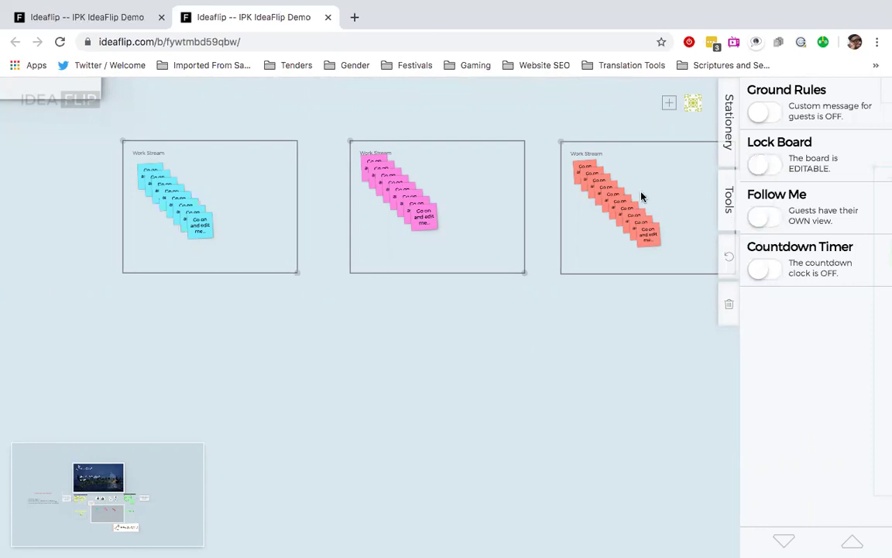
pyautogui.click(771, 270)
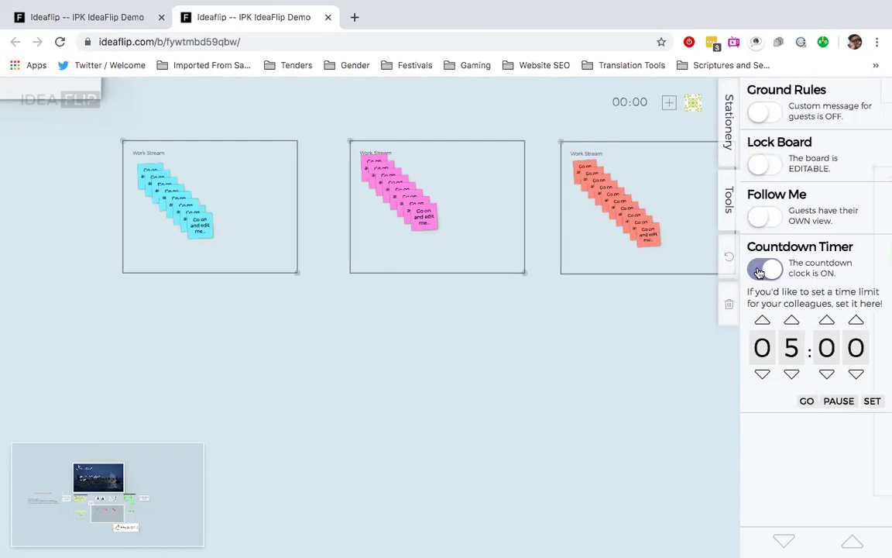
pyautogui.click(760, 271)
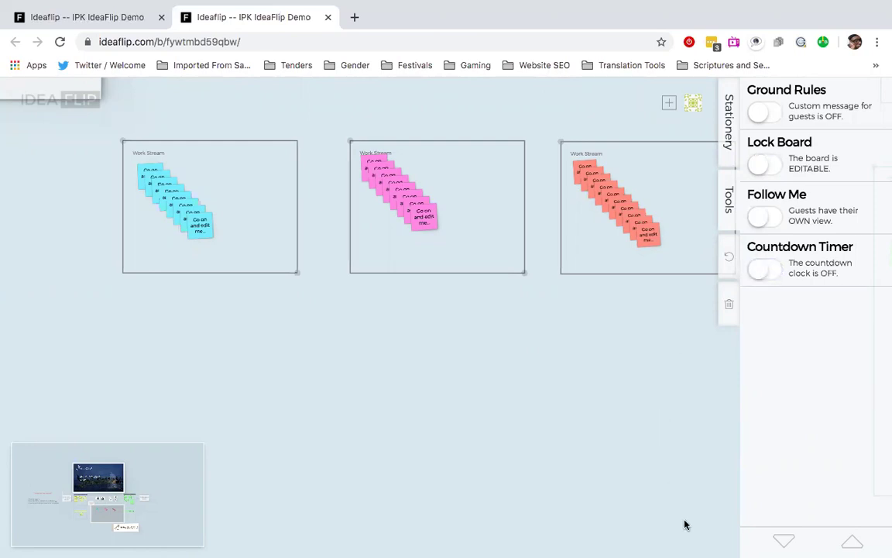